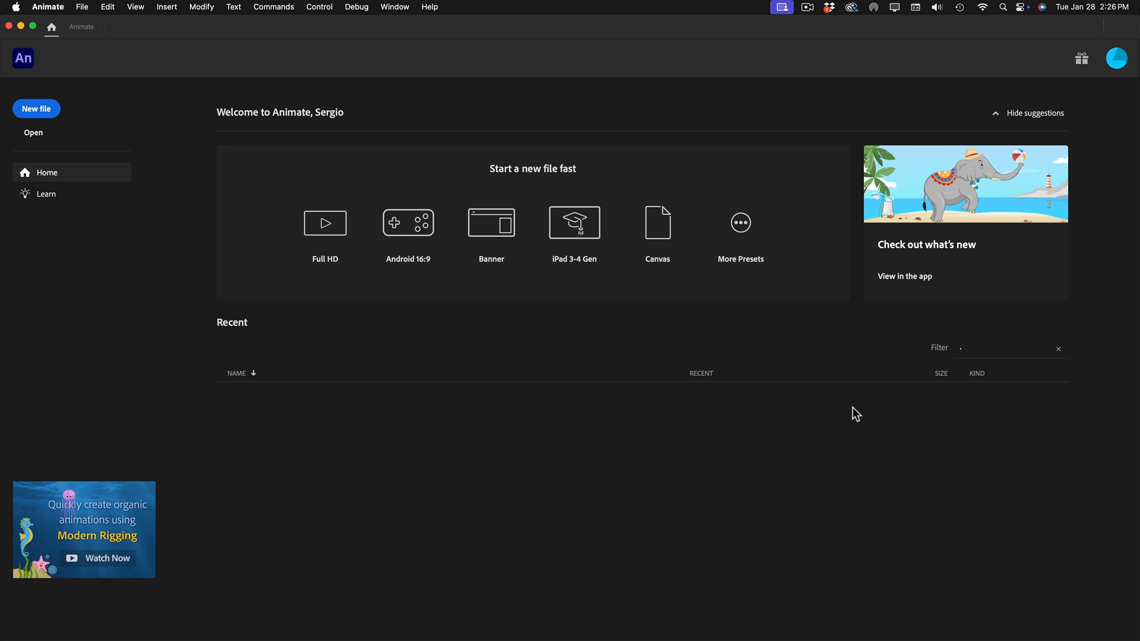
Make the HTML5 Canvas preset of 640 × 480 pixels at 30 fps the default and create a new document from it.
click(82, 8)
click(89, 25)
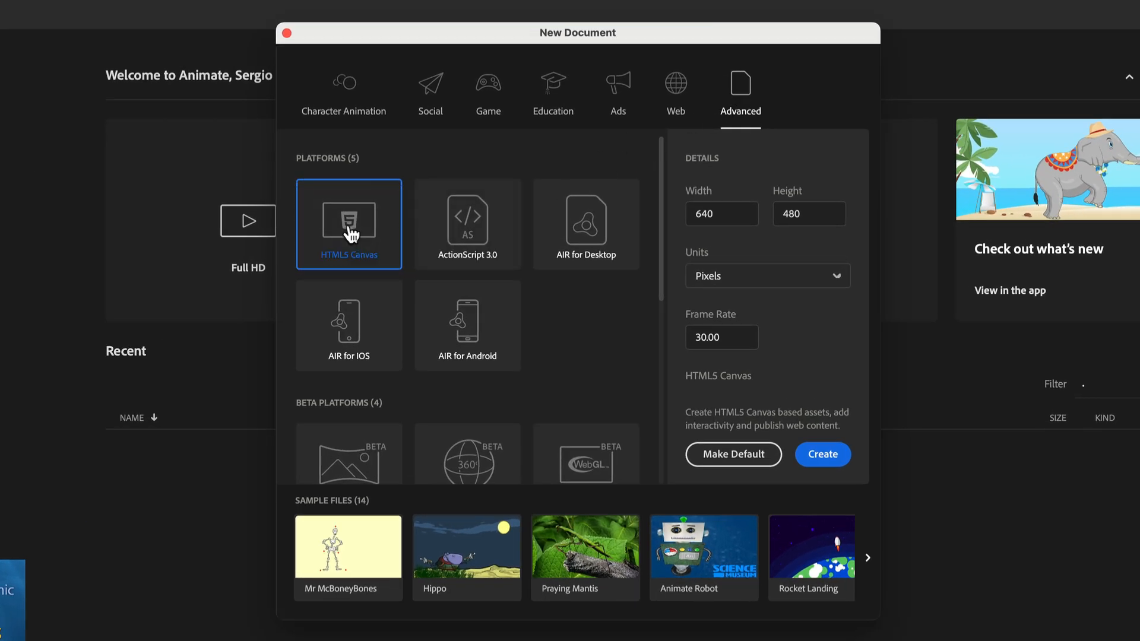
double_click(698, 215)
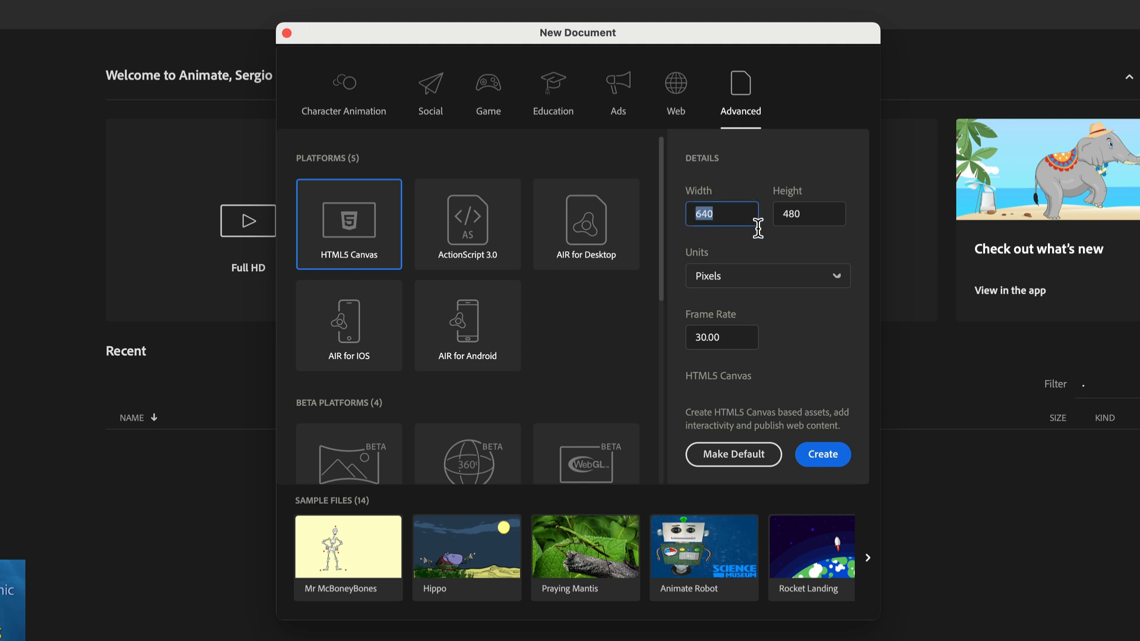
double_click(794, 214)
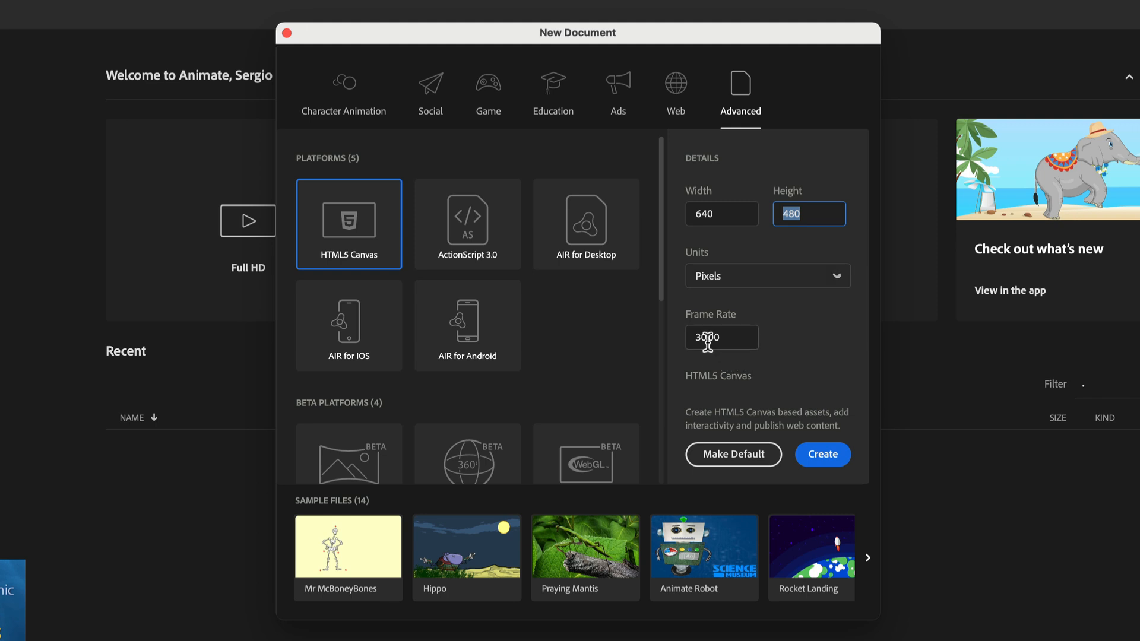
click(741, 347)
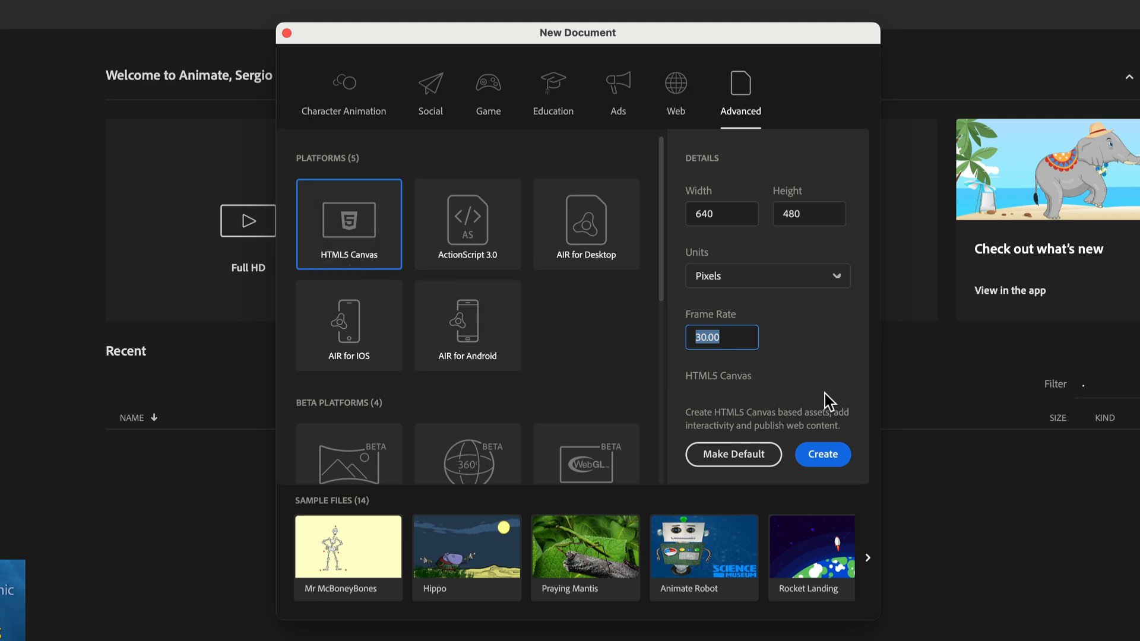
click(724, 455)
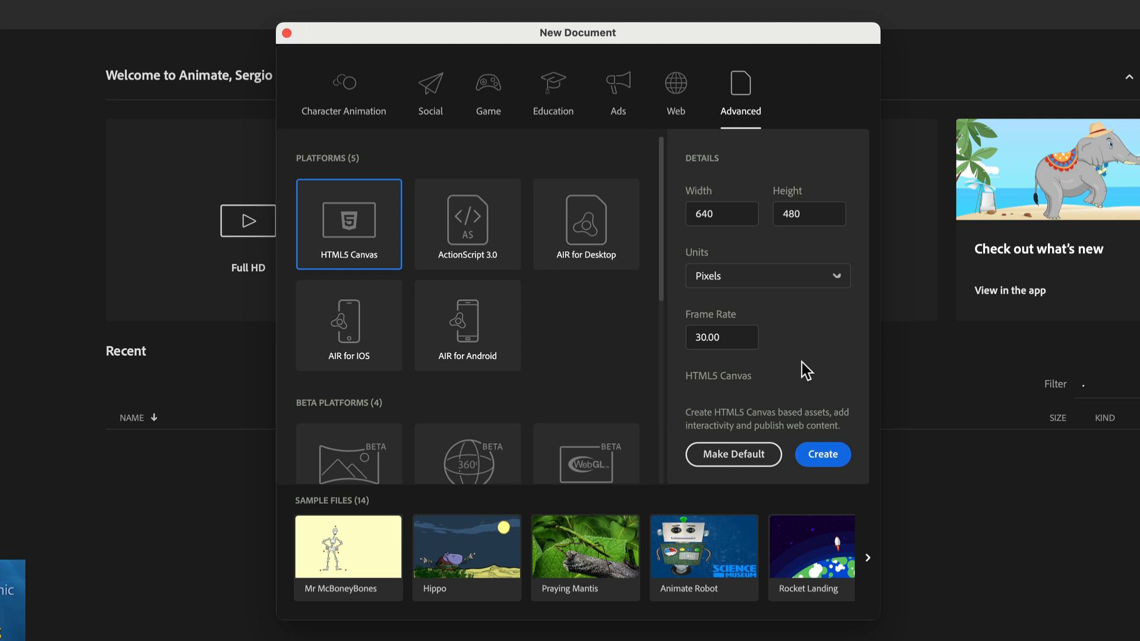
click(814, 460)
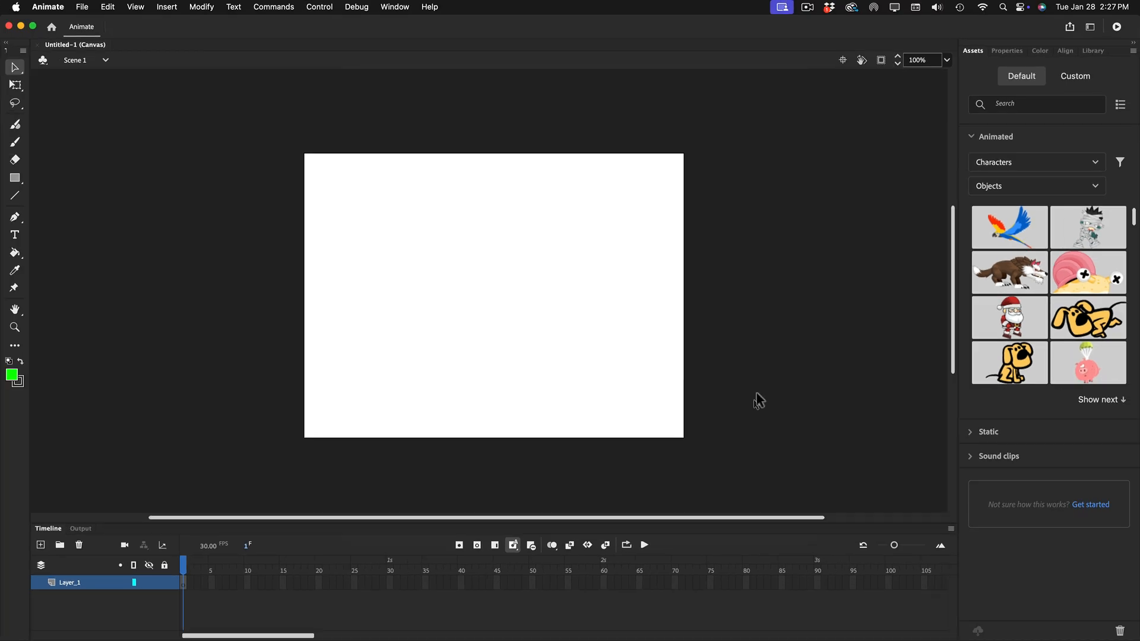
Switch to the Designer workspace.
scroll(754, 404, down, 2)
click(1088, 27)
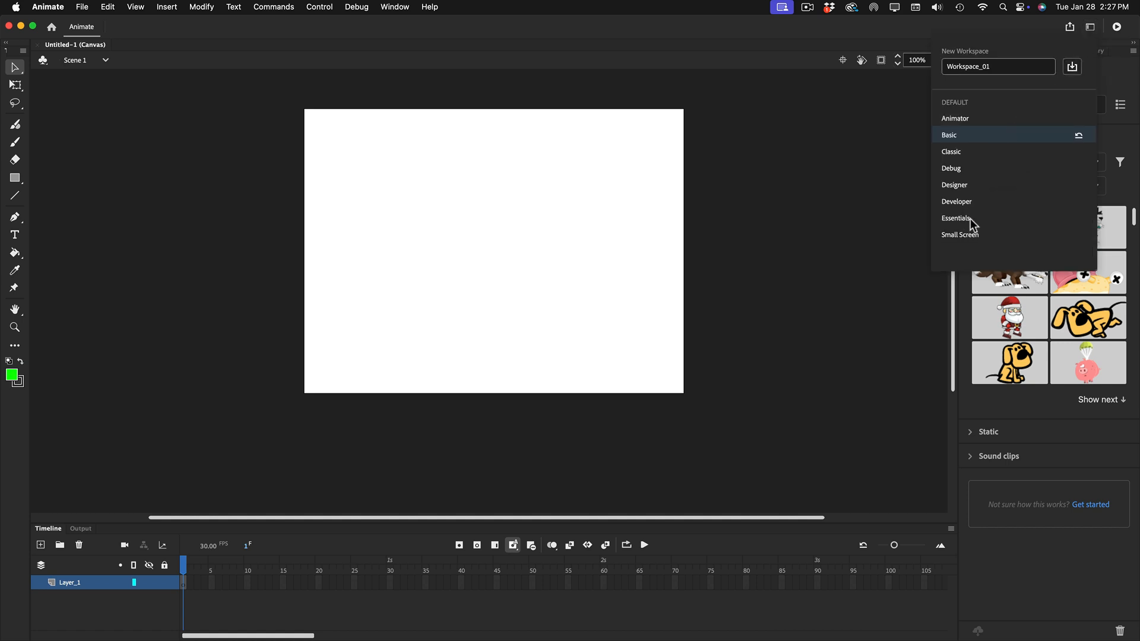
click(967, 186)
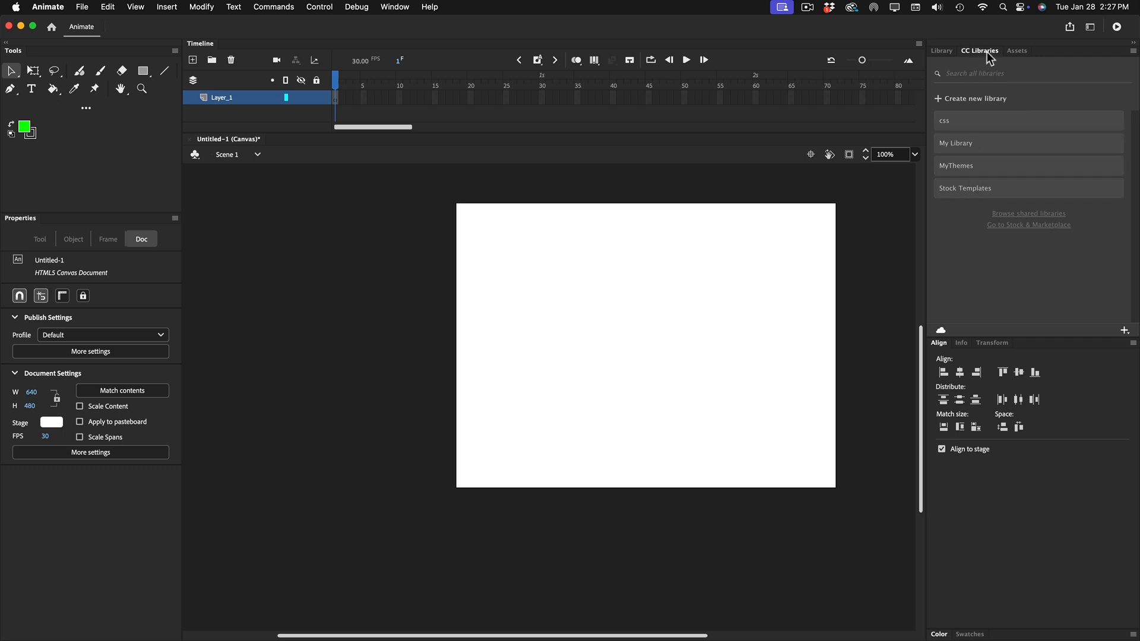
Undock the CC Libraries and Assets panels from the Library group and close both.
drag(986, 52, 559, 214)
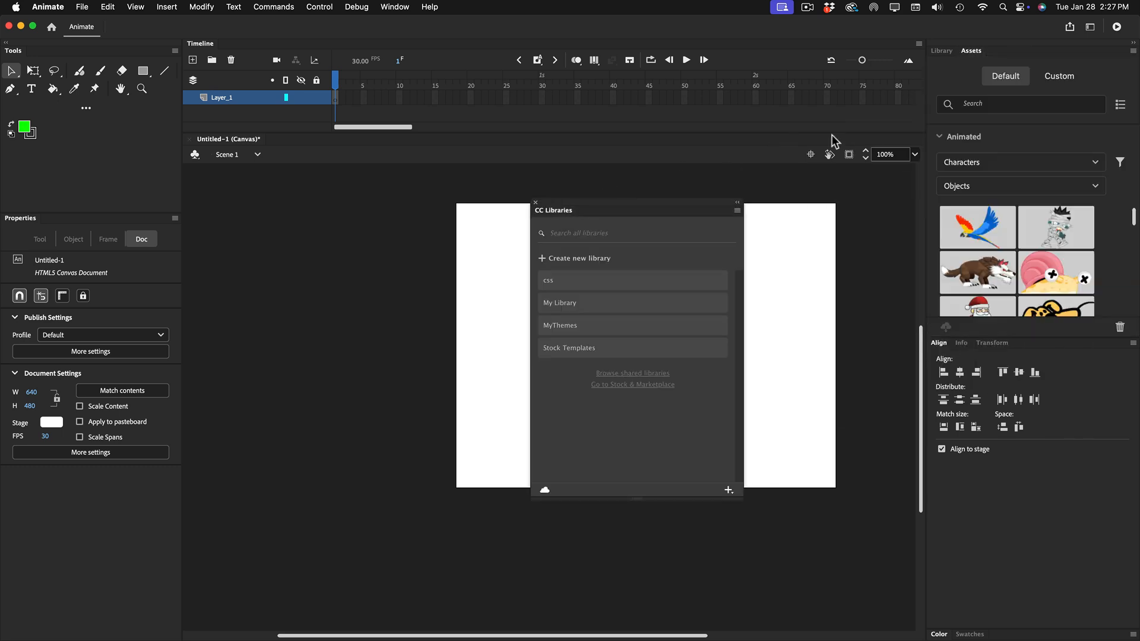
drag(970, 52, 316, 269)
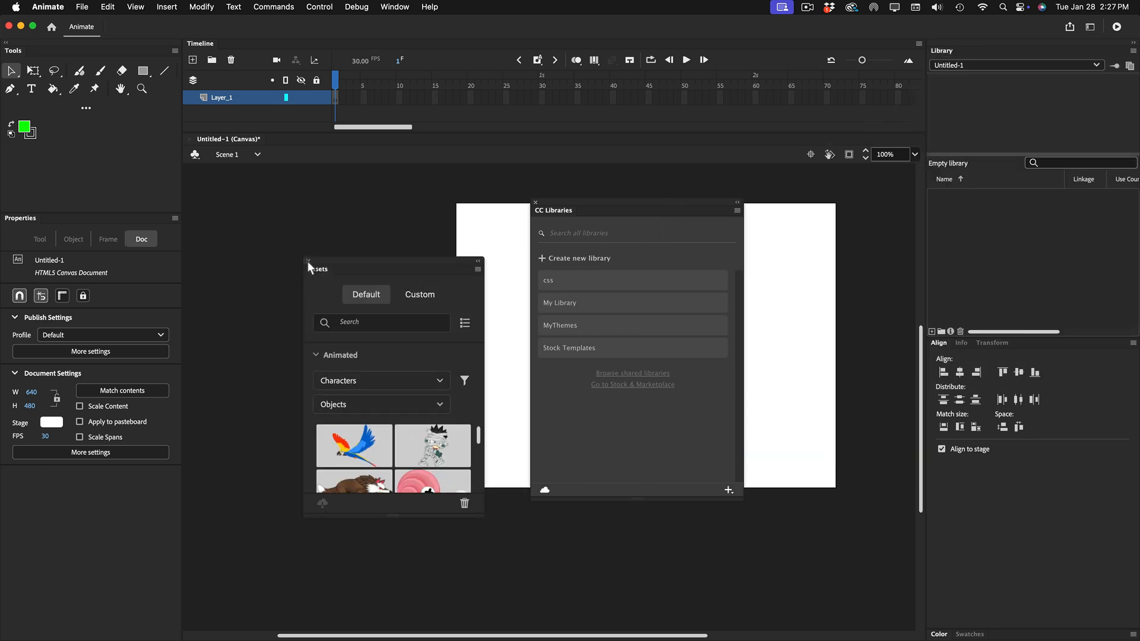
click(307, 262)
click(537, 203)
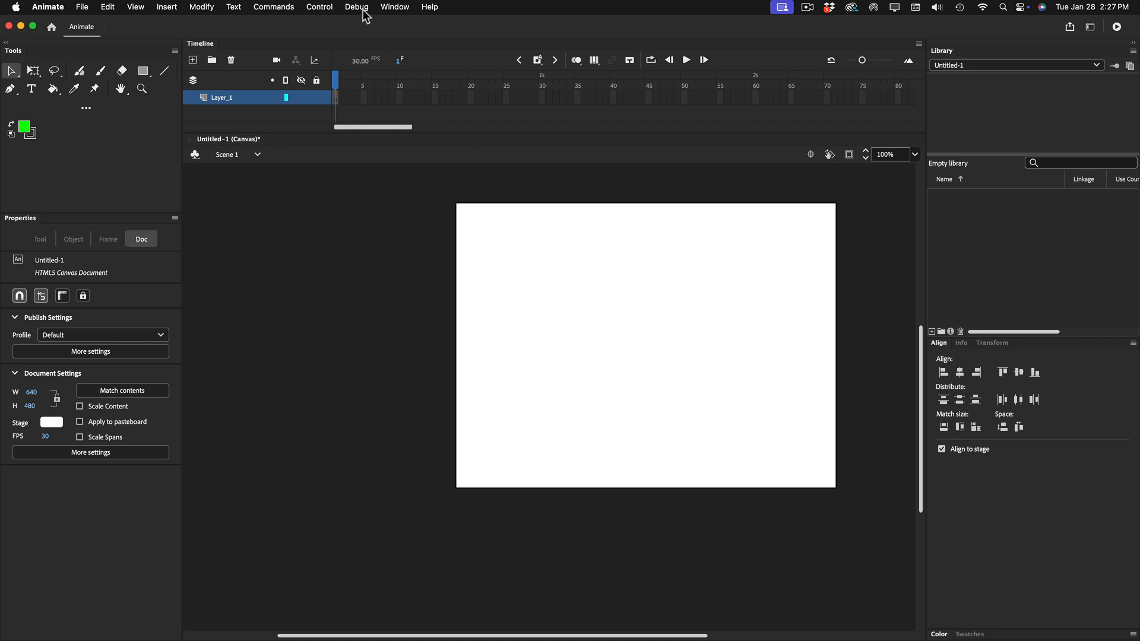
Show the Output panel and dock it below the stage.
click(396, 9)
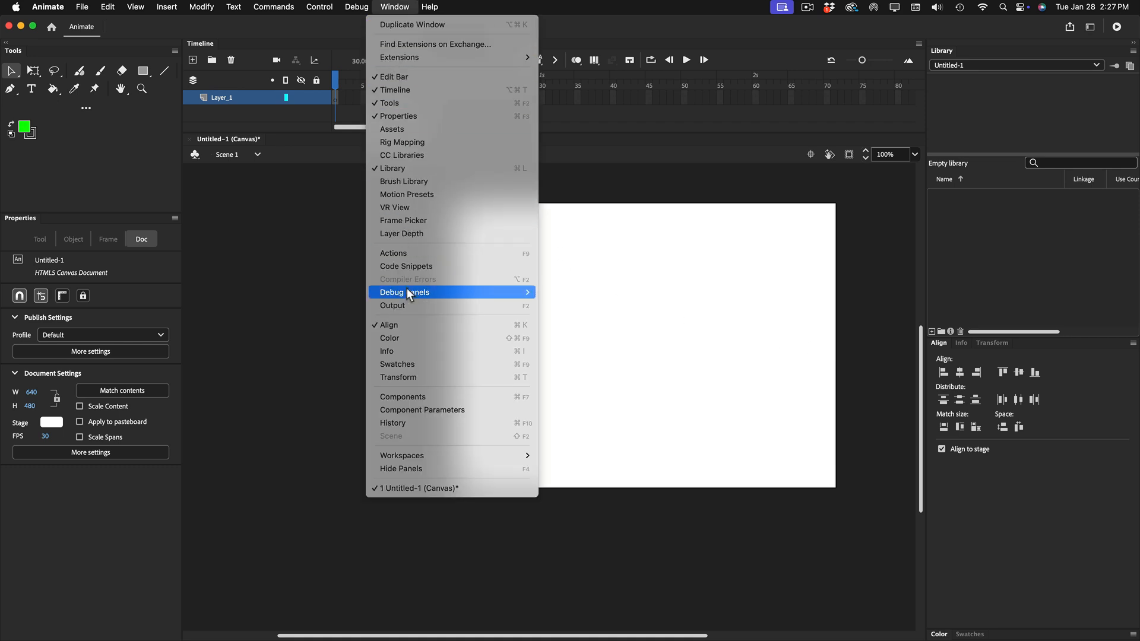
click(503, 305)
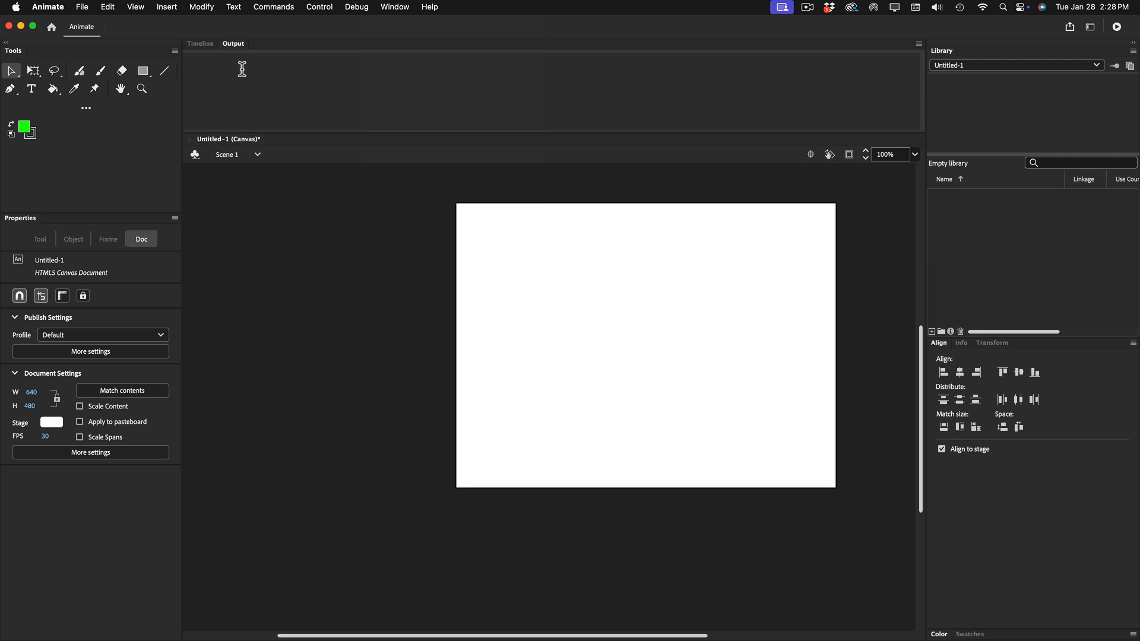
drag(238, 64, 215, 633)
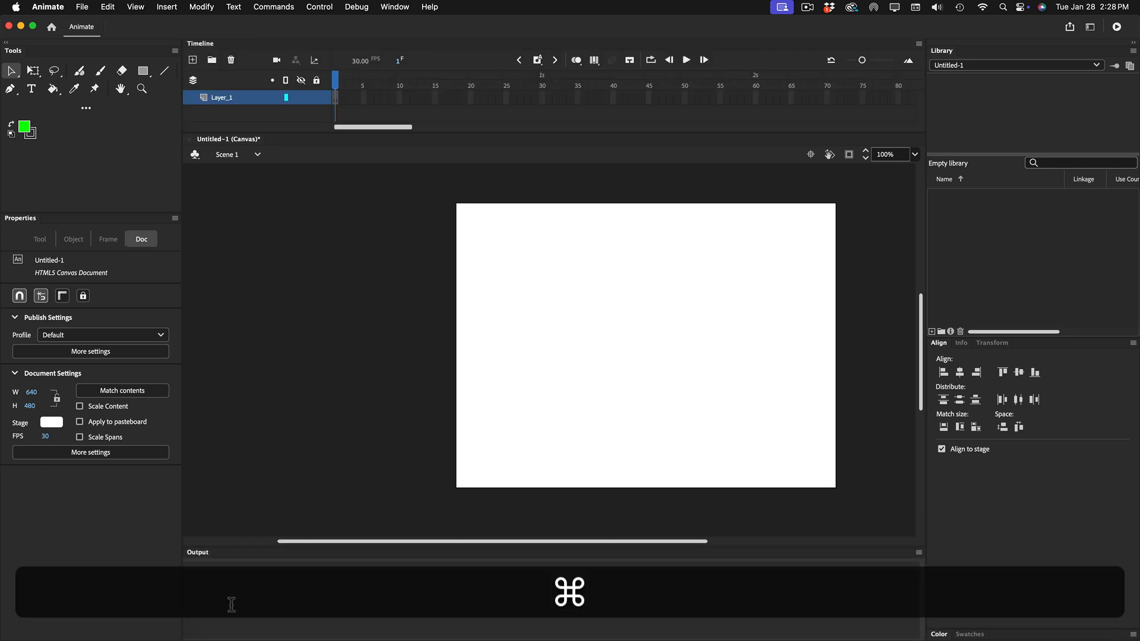
key(super+0)
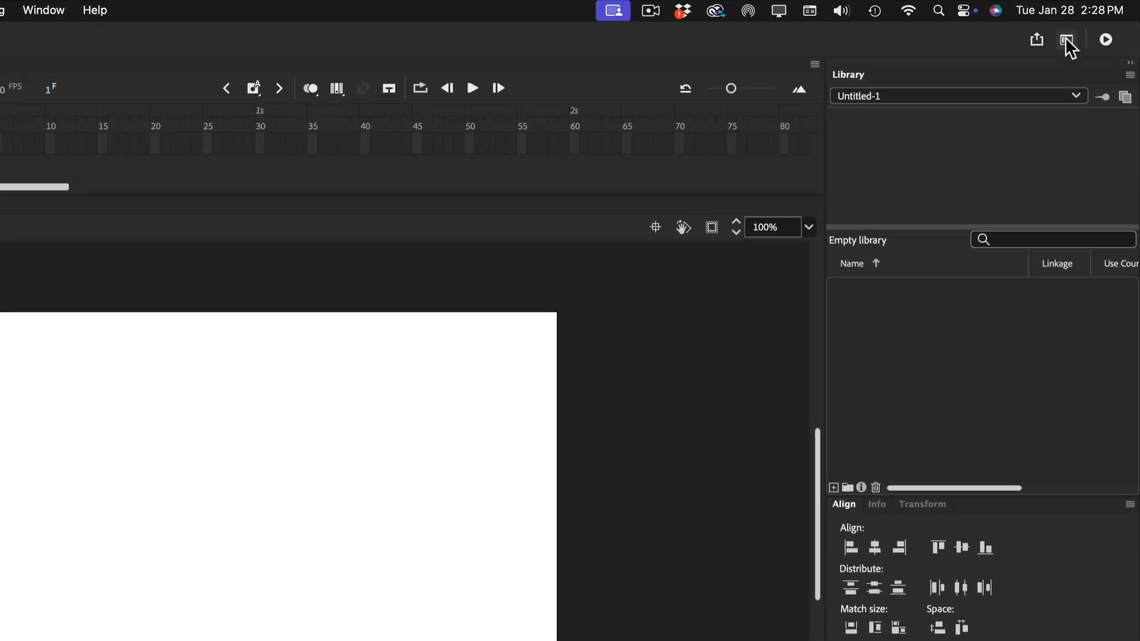
Save the current panel layout as a new workspace named myWorkspace.
click(1065, 40)
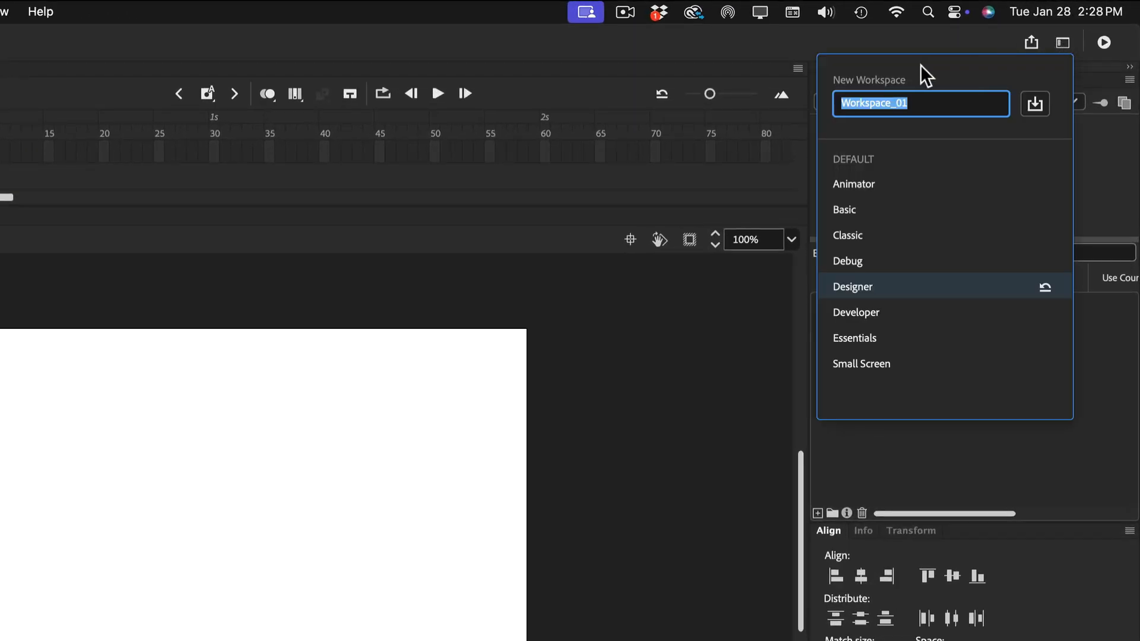
click(918, 101)
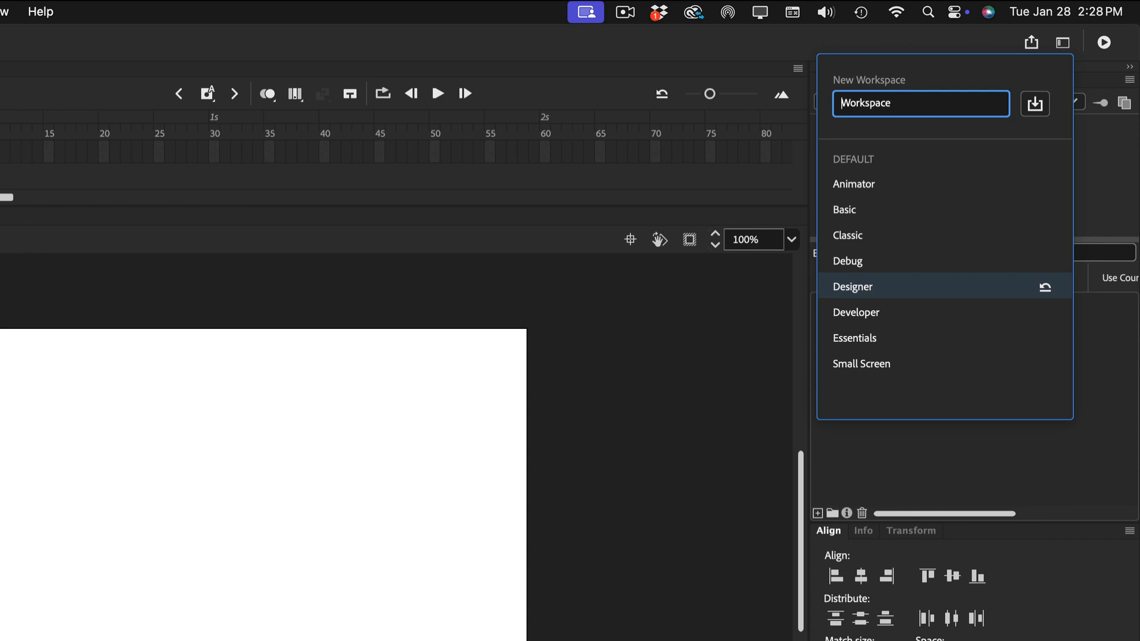
text(my)
click(1034, 105)
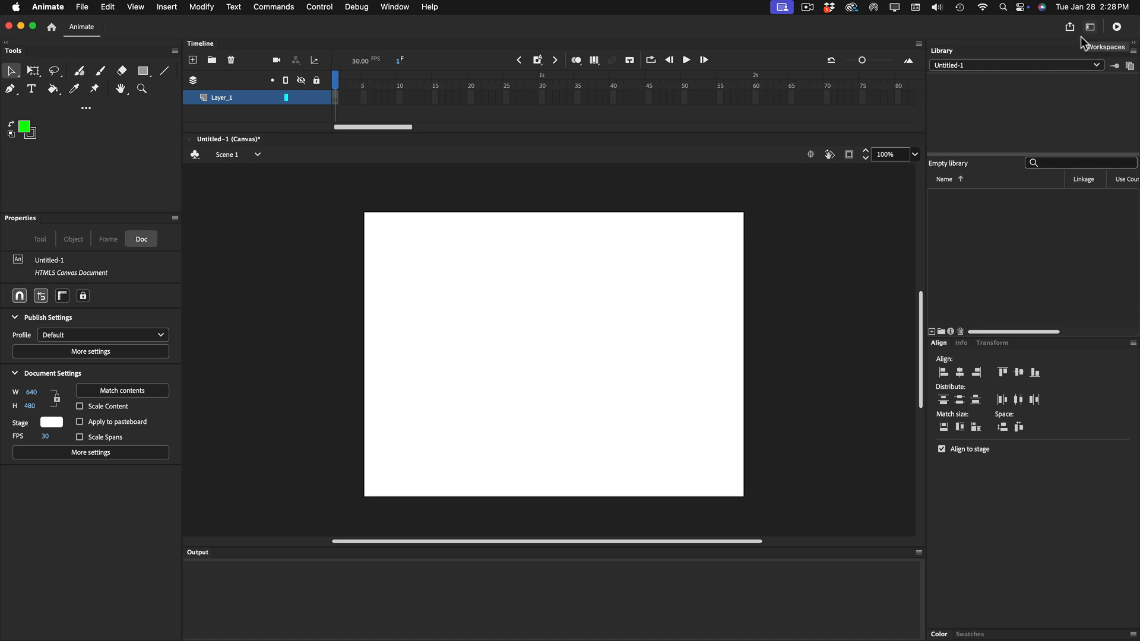
Quit Animate without saving the document and launch it again.
click(82, 7)
mouse_move(58, 7)
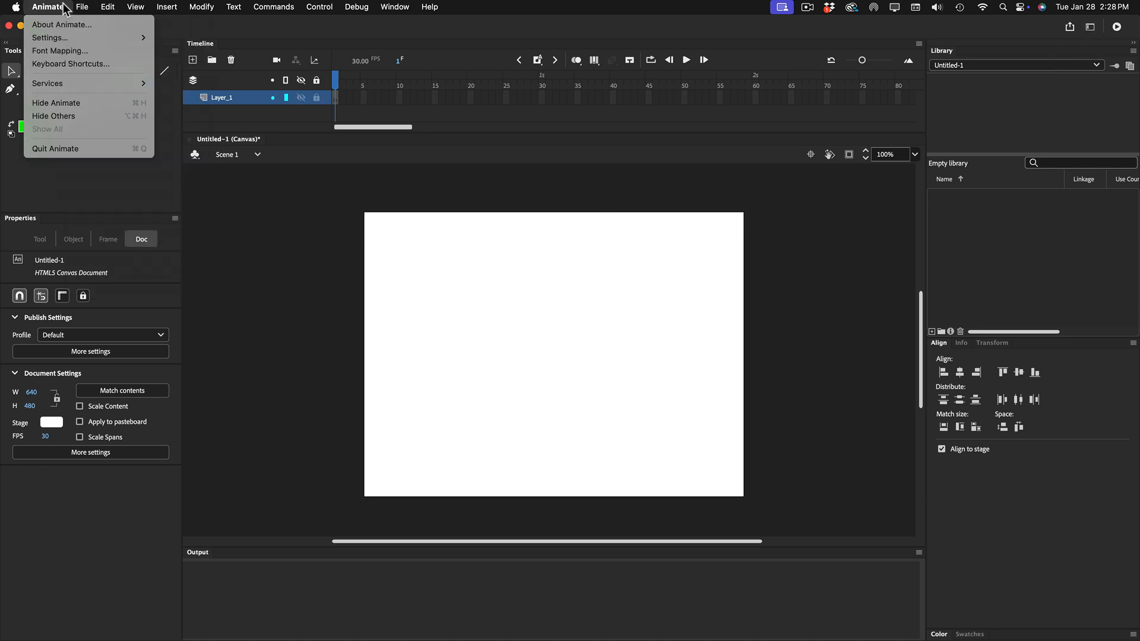
click(65, 148)
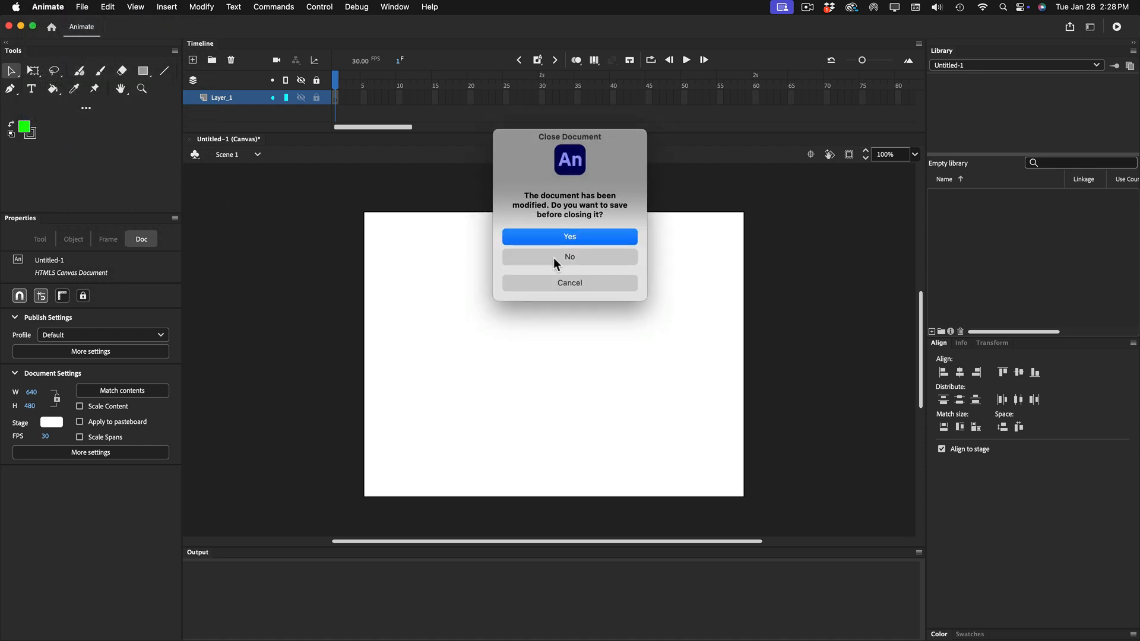
click(581, 255)
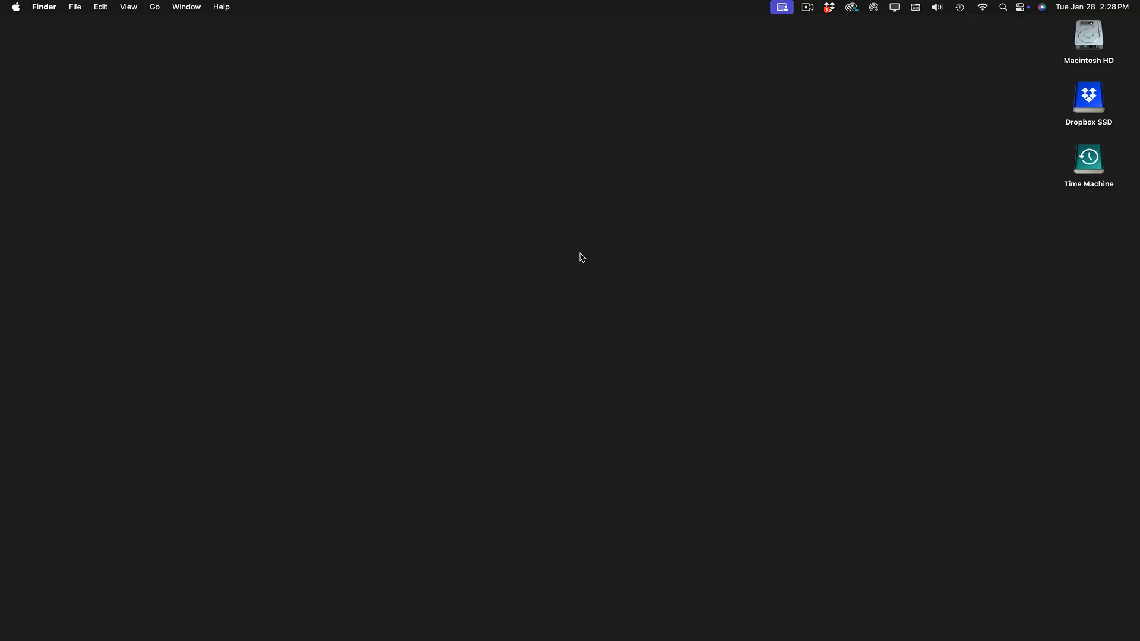
mouse_move(501, 638)
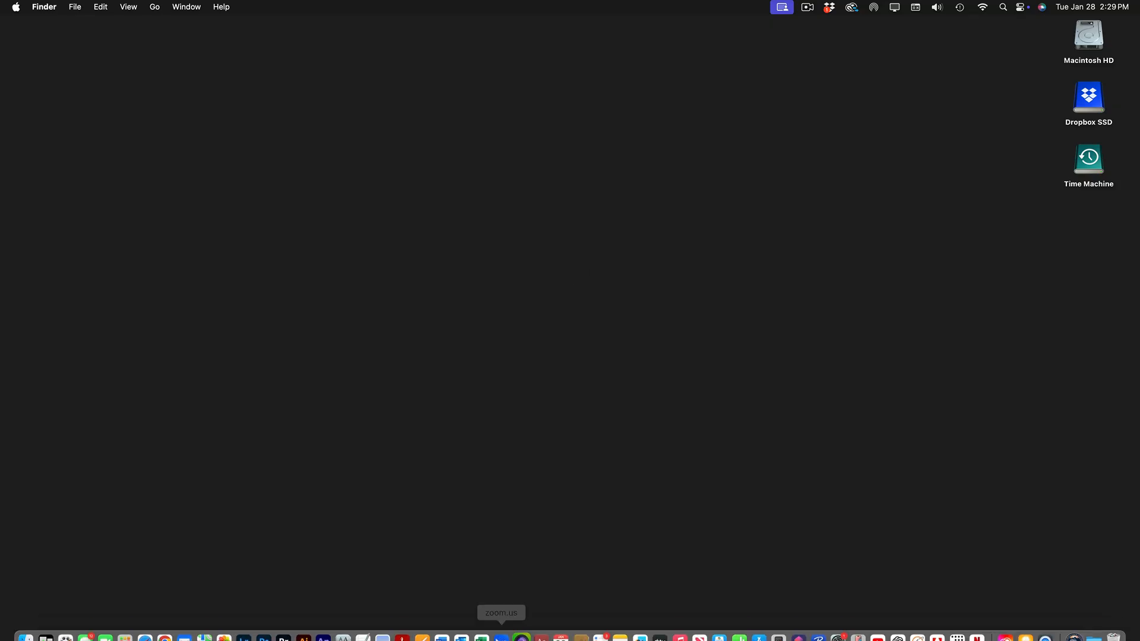
click(324, 625)
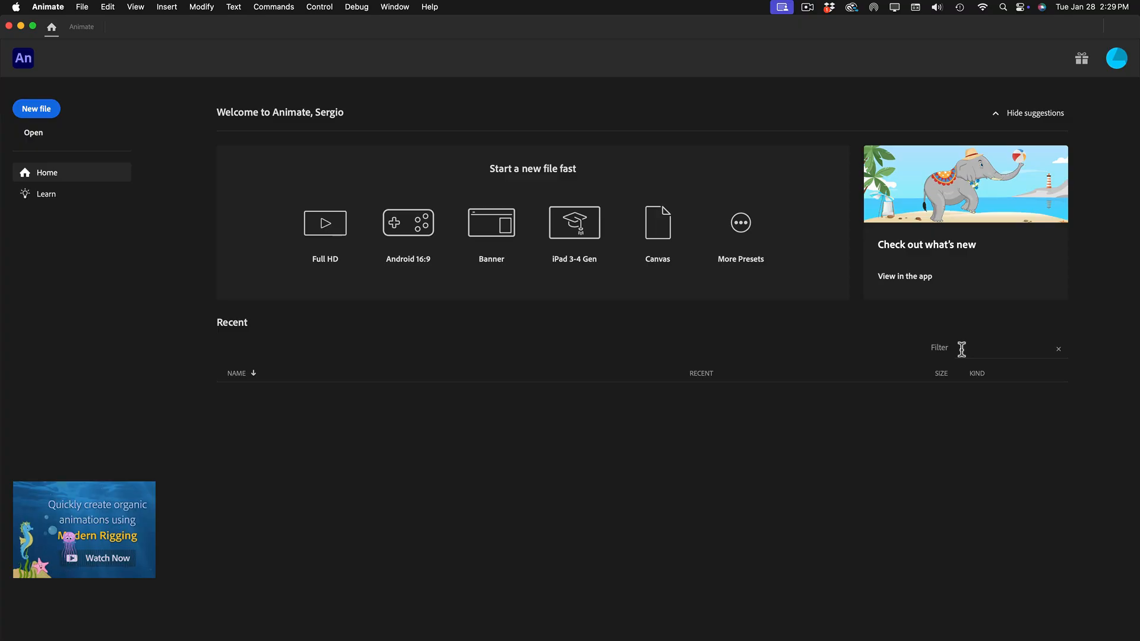
Create another HTML5 Canvas document with the default 640 × 480 pixel, 30 fps settings.
key(super)
key(super+n)
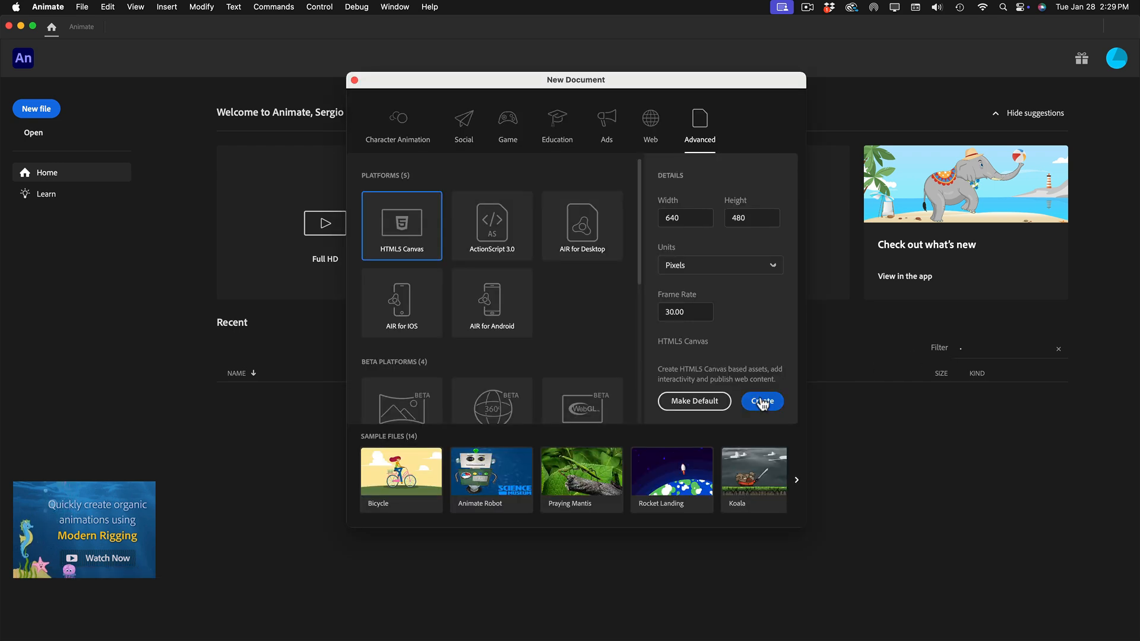
click(764, 403)
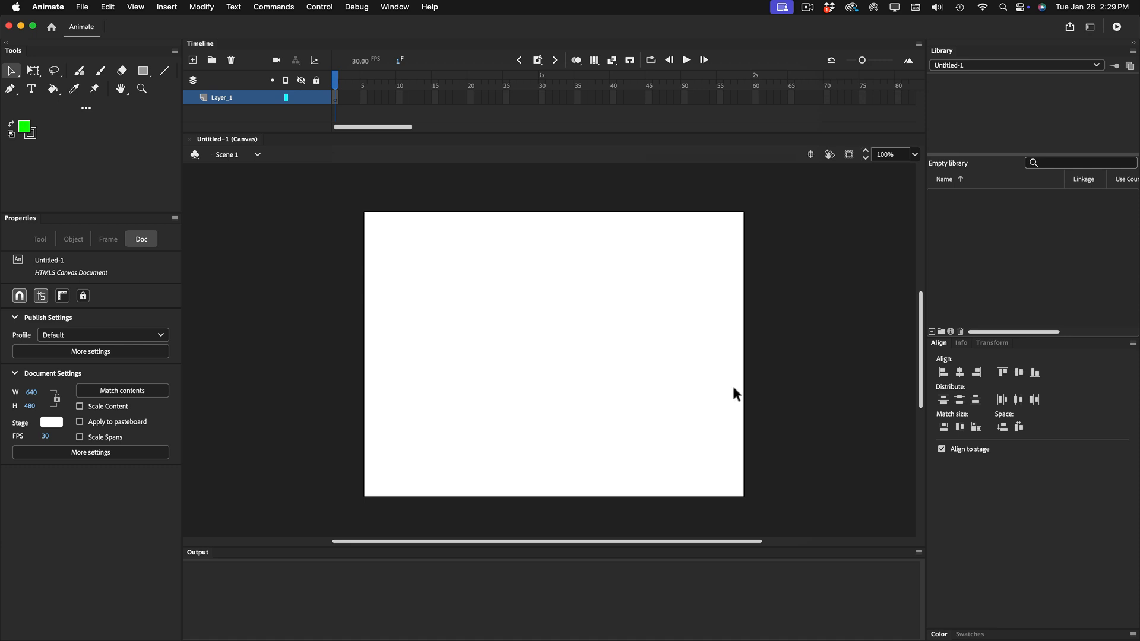
Draw a green square about 67.5 px wide at about X 46, Y 30 on the stage and select its fill and outline.
click(145, 74)
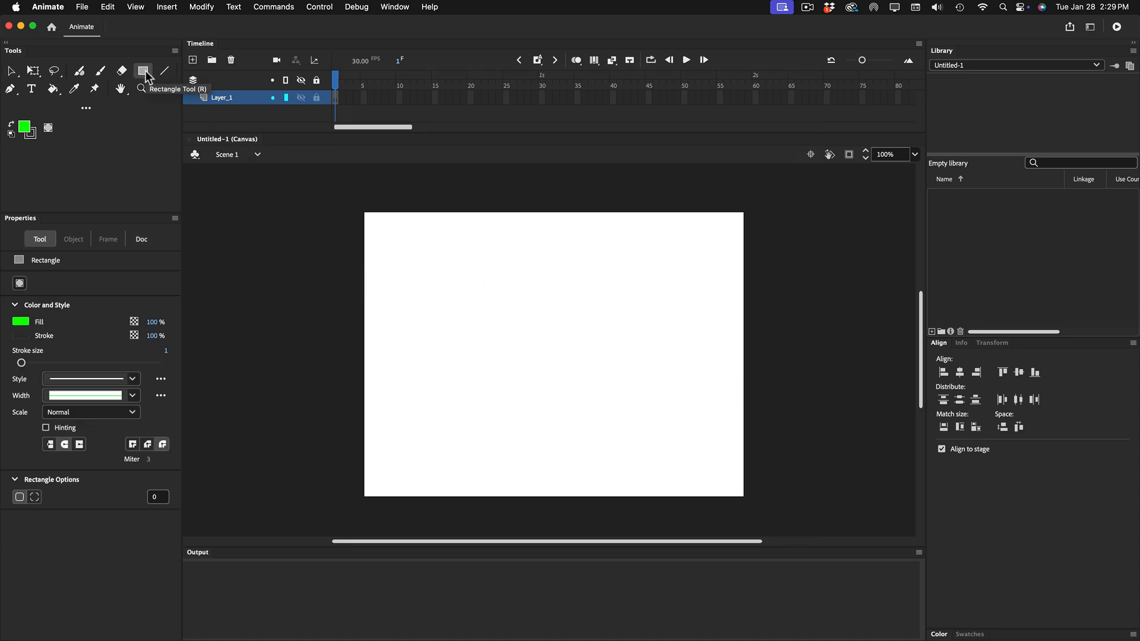
drag(377, 238, 418, 278)
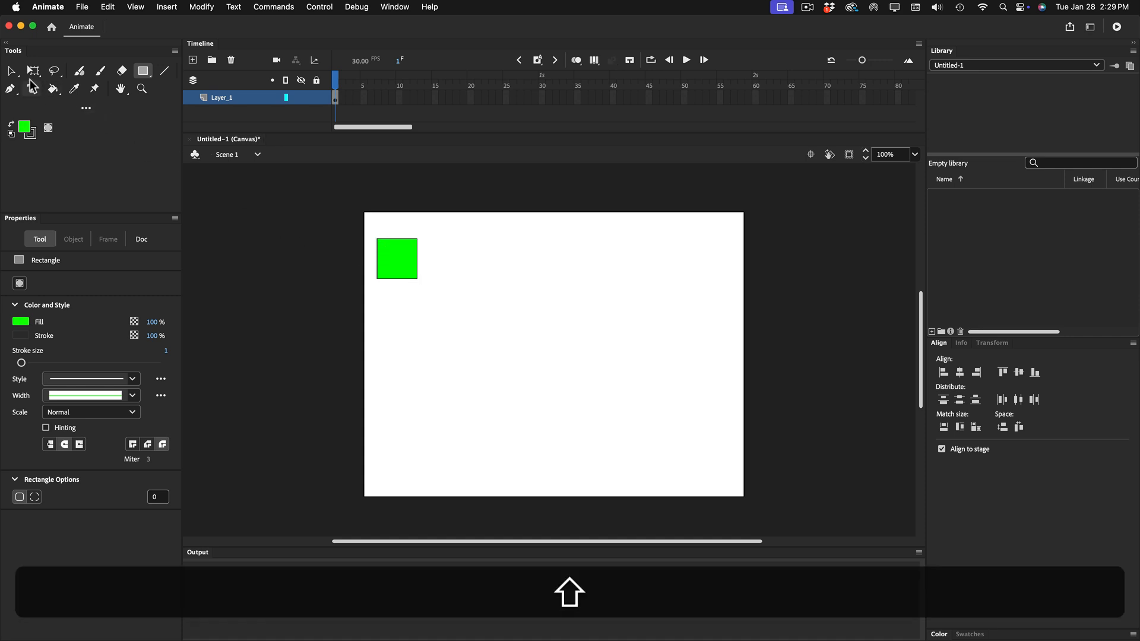
click(11, 71)
drag(369, 231, 431, 268)
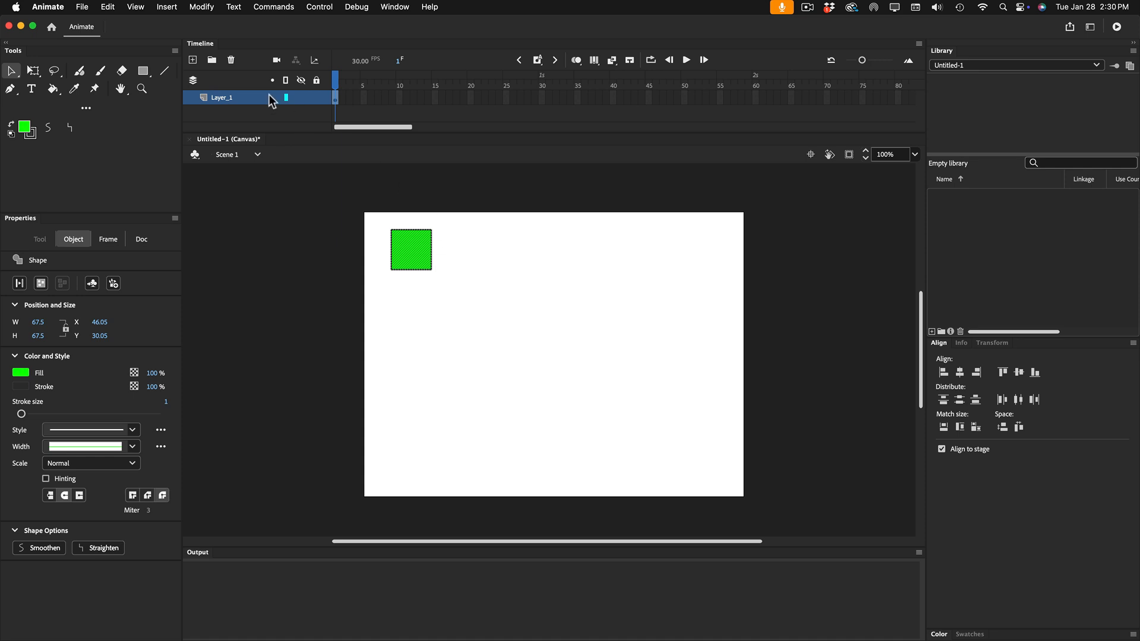
Create a classic tween from the selected square, converting it to a symbol.
click(167, 9)
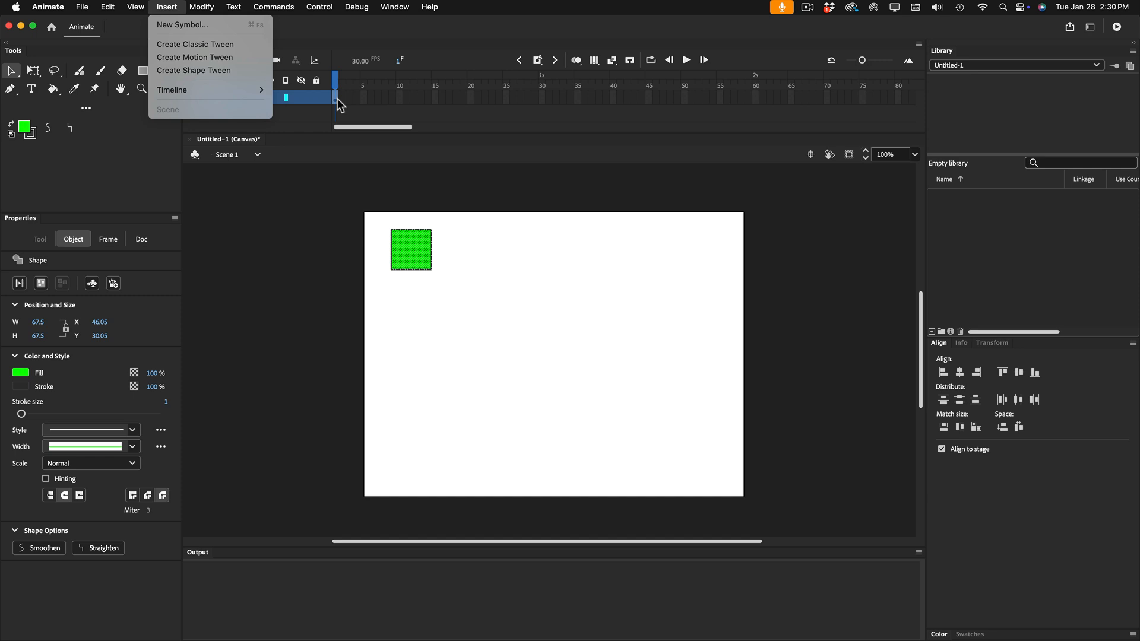
click(228, 45)
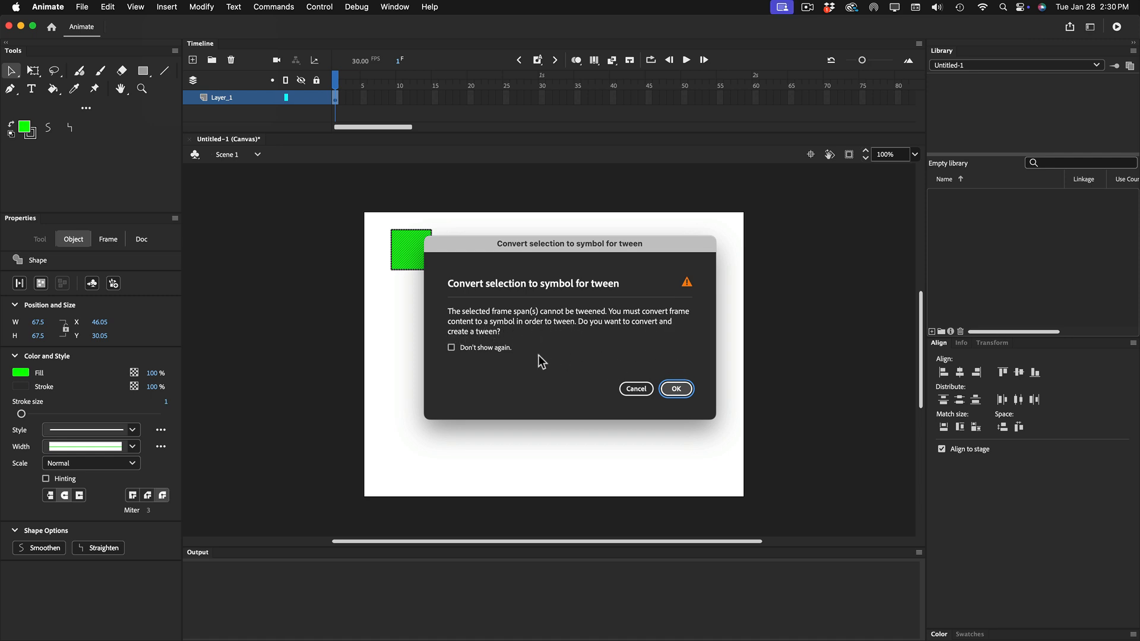
click(675, 389)
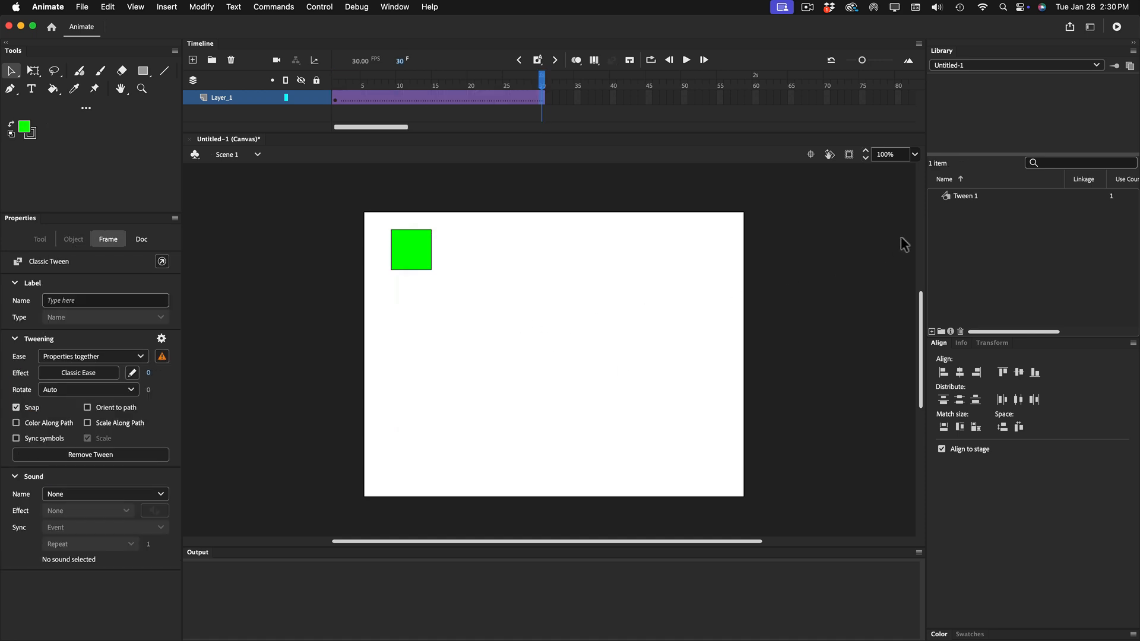
Examine the contents of the Tween 1 symbol in symbol editing mode and return to Scene 1.
click(960, 194)
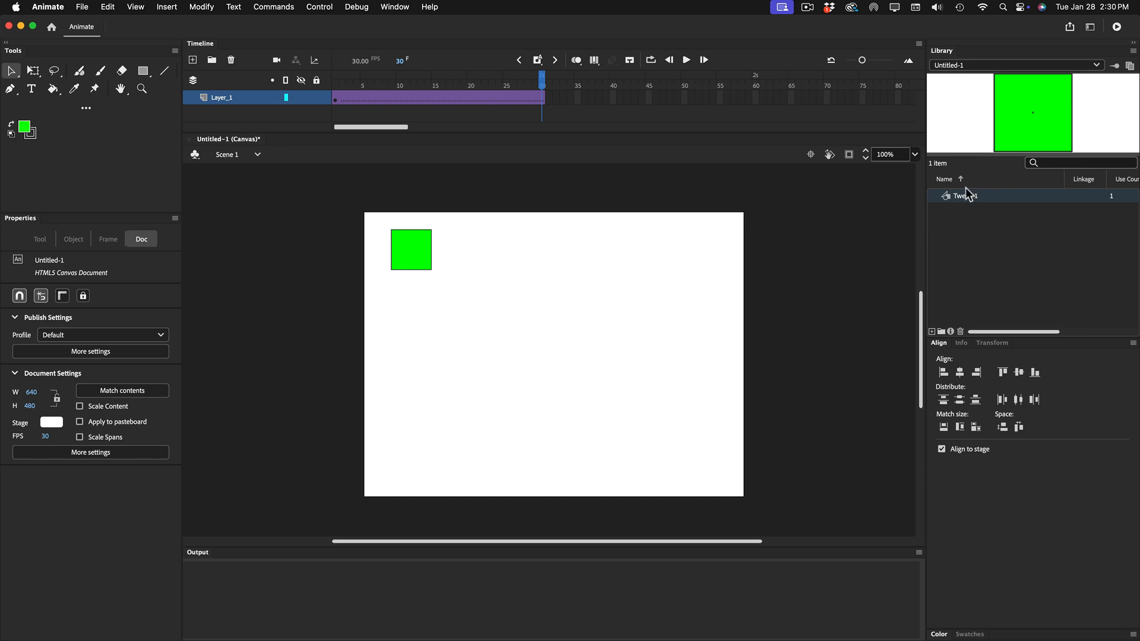
double_click(945, 197)
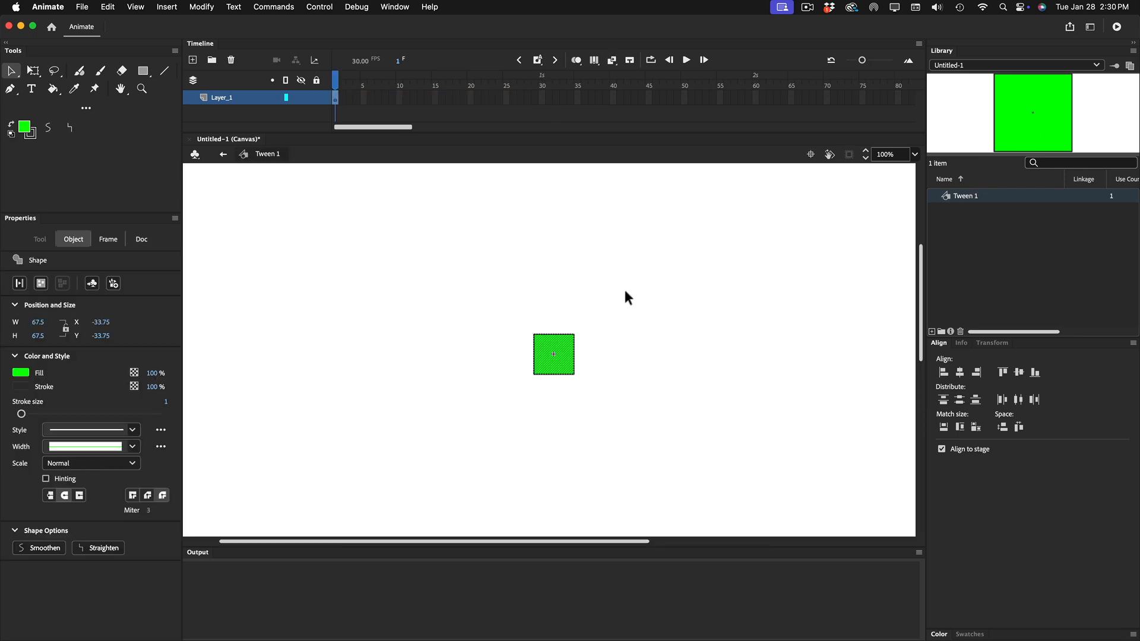
drag(495, 310, 624, 444)
click(223, 155)
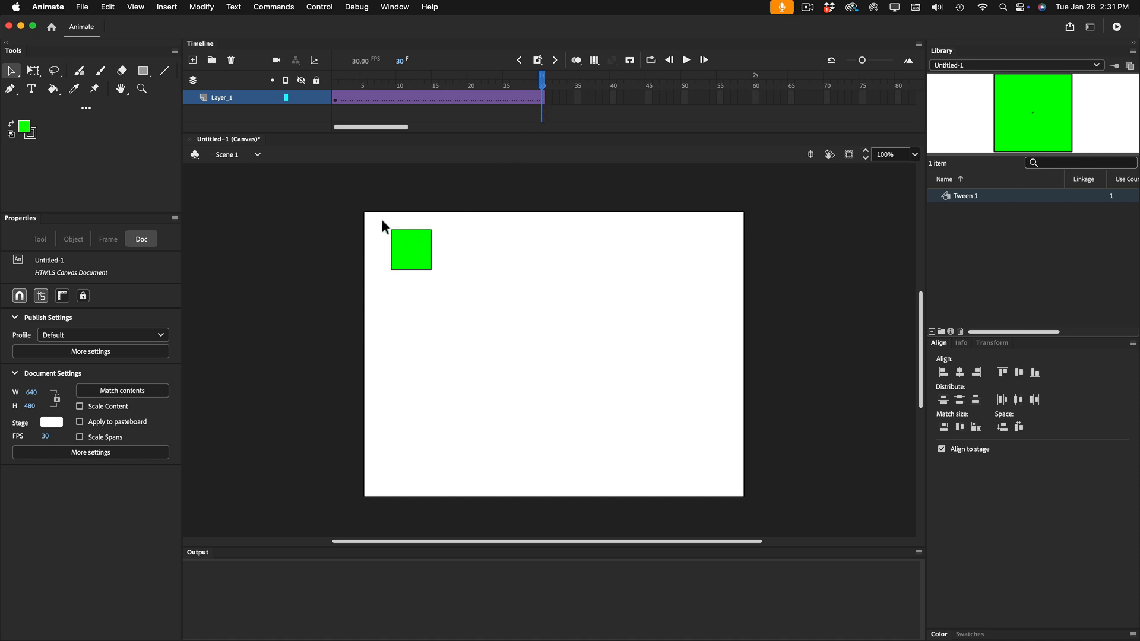
Move the playhead to frame 1 and select the green square's symbol instance on the stage.
drag(380, 222, 461, 295)
drag(540, 79, 335, 89)
drag(376, 221, 457, 291)
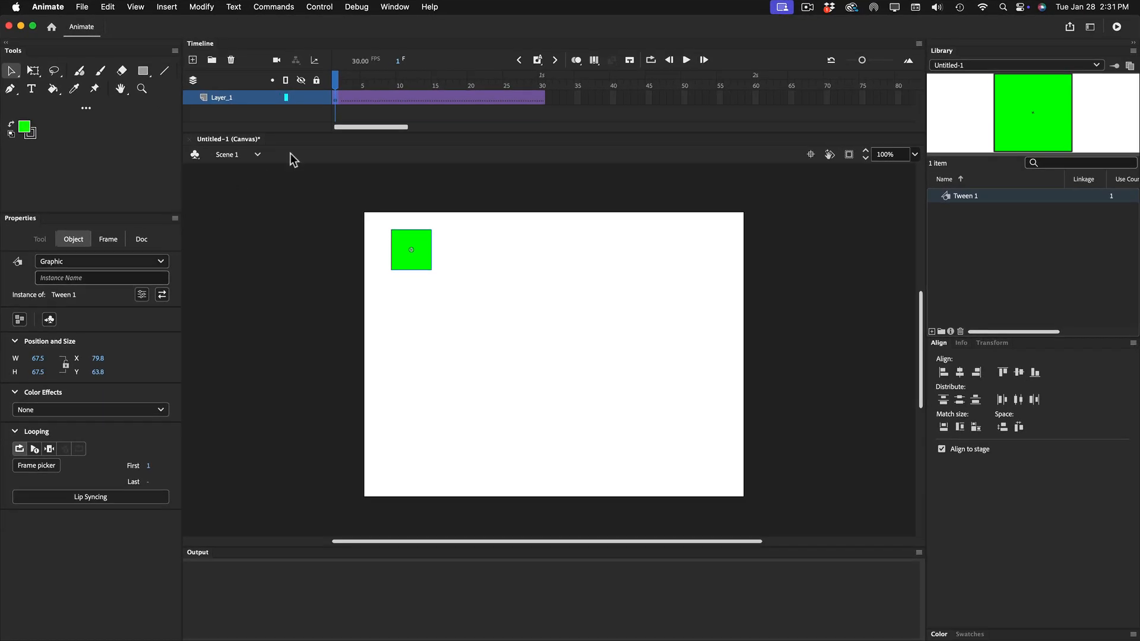
At frame 30, move the green square to about X 470, Y 216, and scrub back to frame 1 to check the motion.
drag(336, 86, 542, 100)
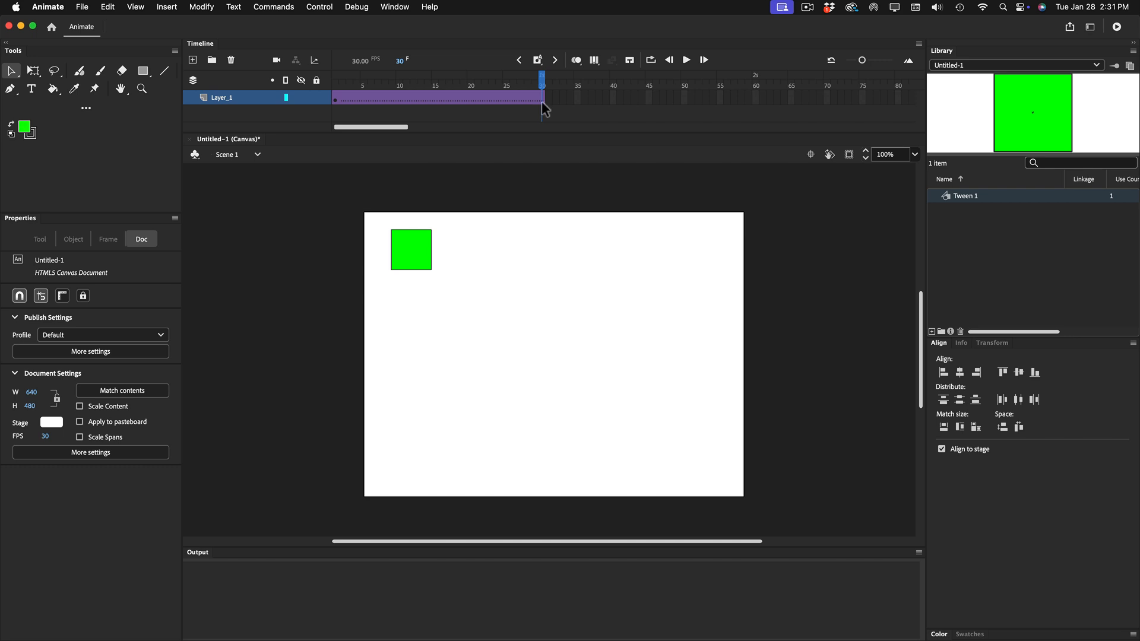
click(542, 98)
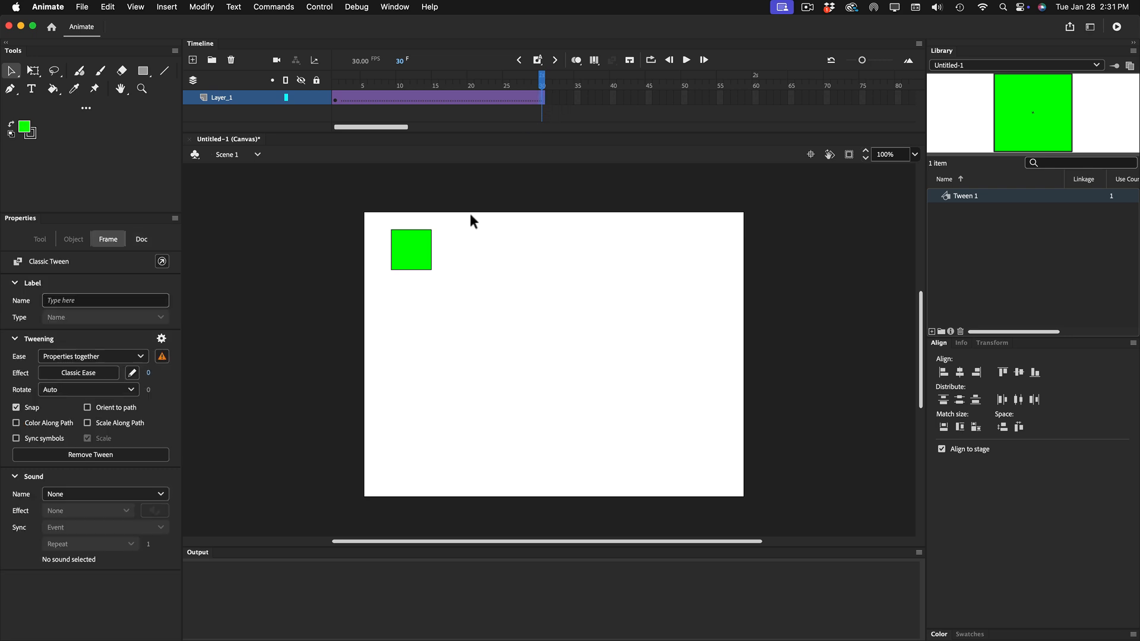
drag(420, 260, 648, 345)
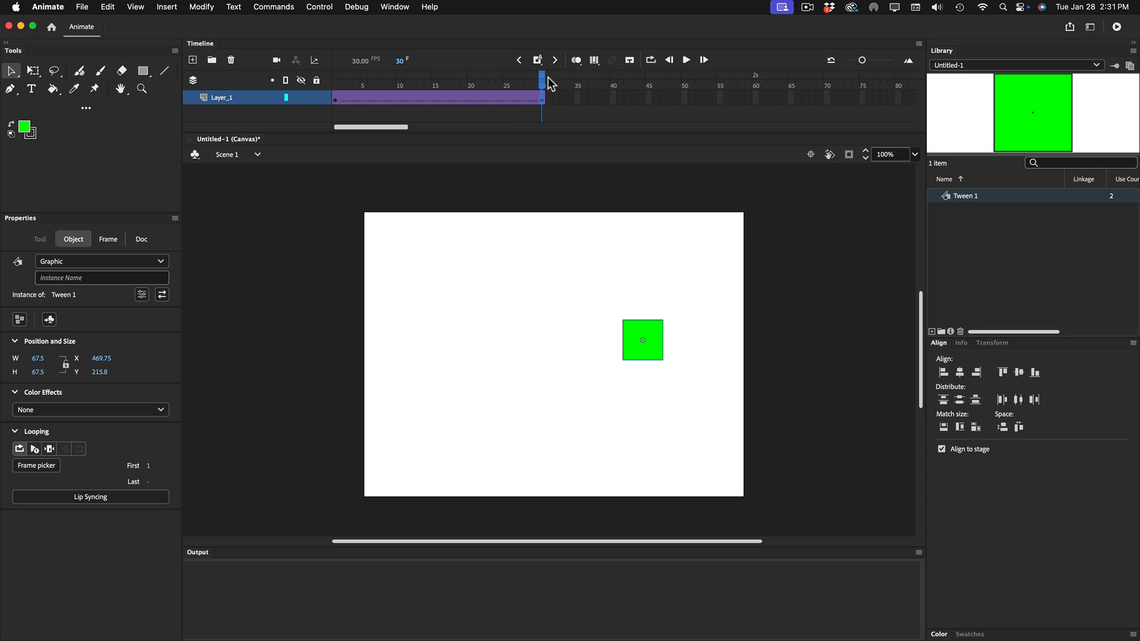
drag(541, 83, 319, 95)
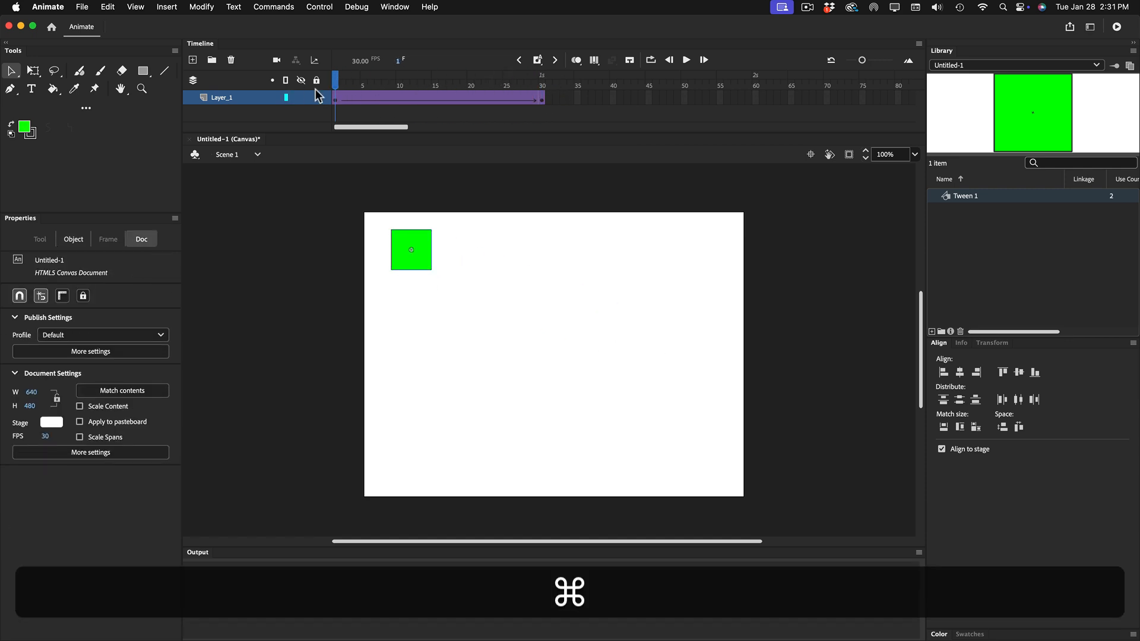
Undo the green square's move at frame 30 and the playhead changes.
key(super+z)
key(super+z)
key(super+z)
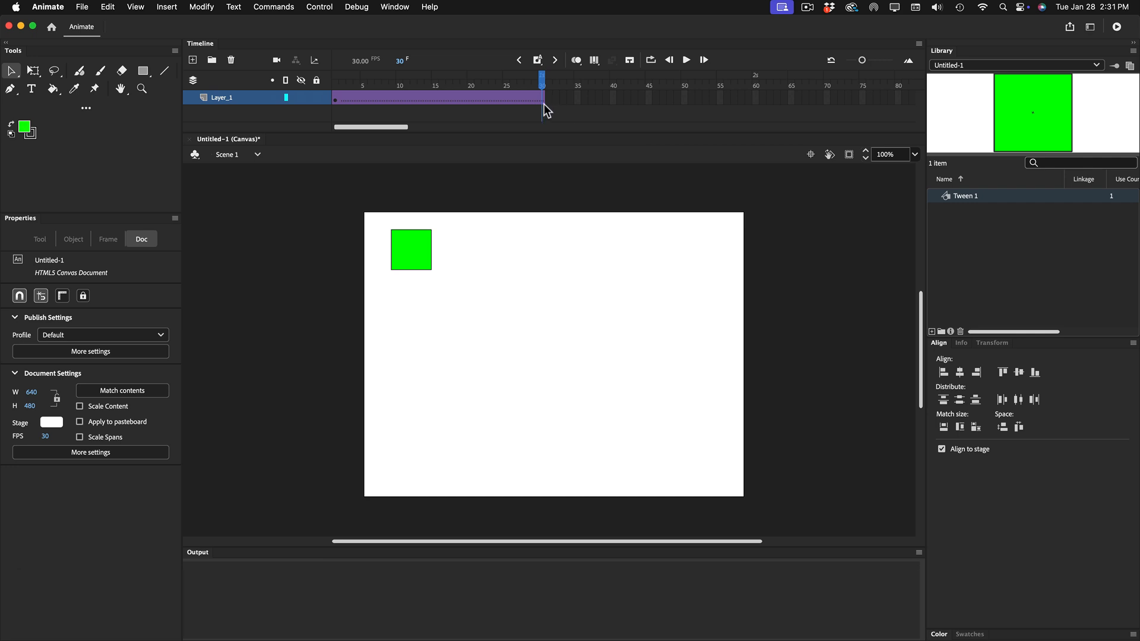
Insert a keyframe at frame 60 of Layer_1 to extend the classic tween.
right_click(755, 95)
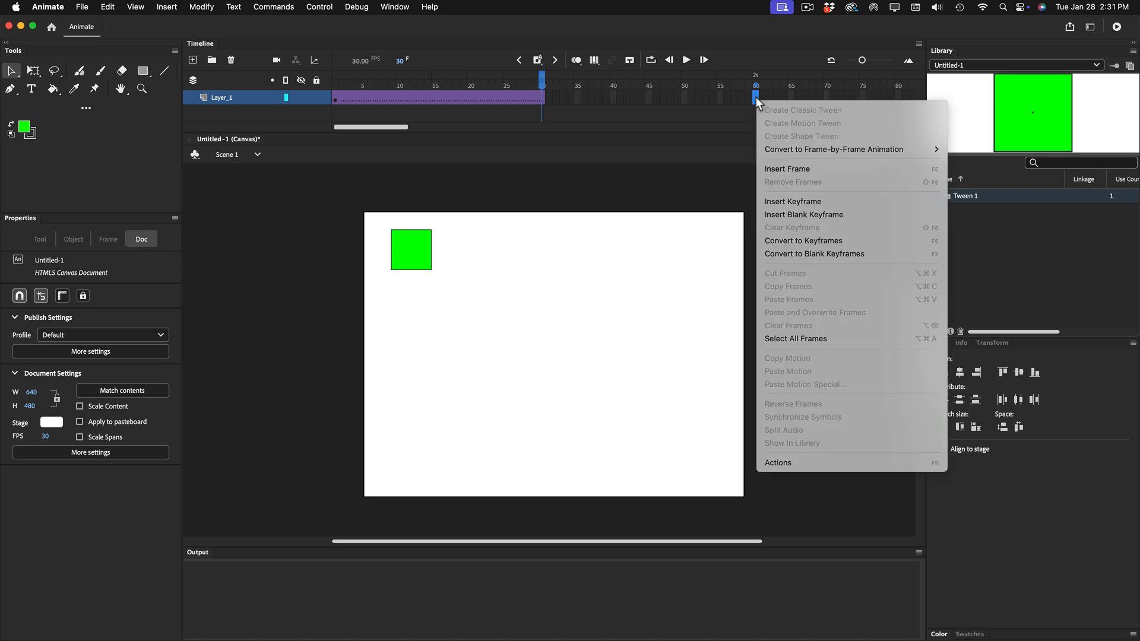
click(853, 200)
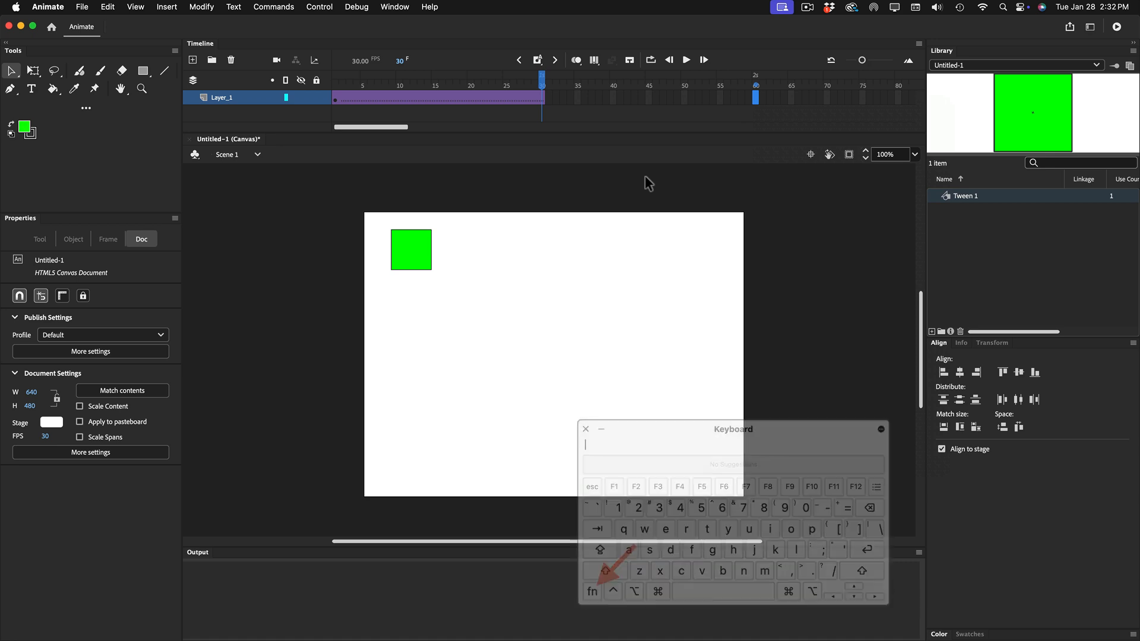
key(F6)
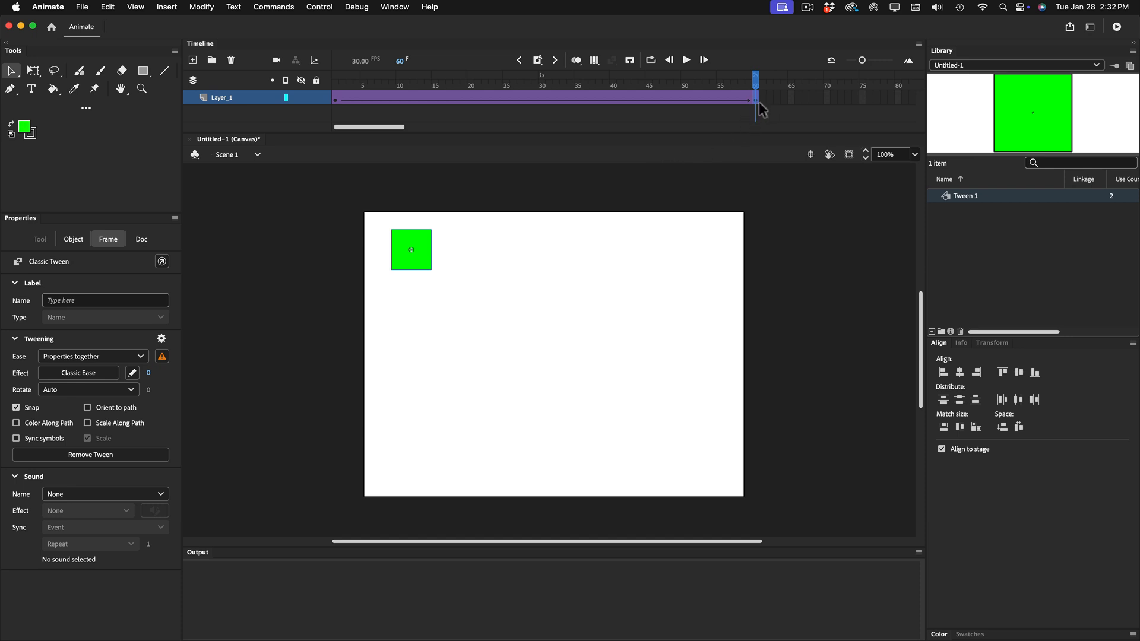
In the frame 60 keyframe, move the green square horizontally to about X 584, Y 64, and scrub the playhead back to frame 1.
click(336, 100)
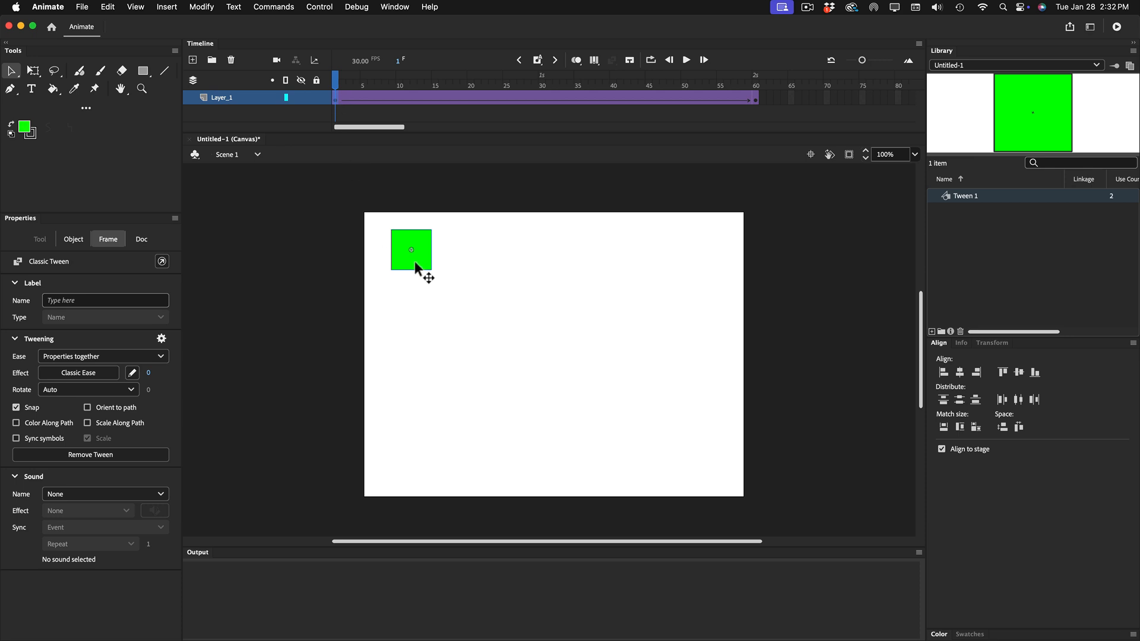
click(415, 264)
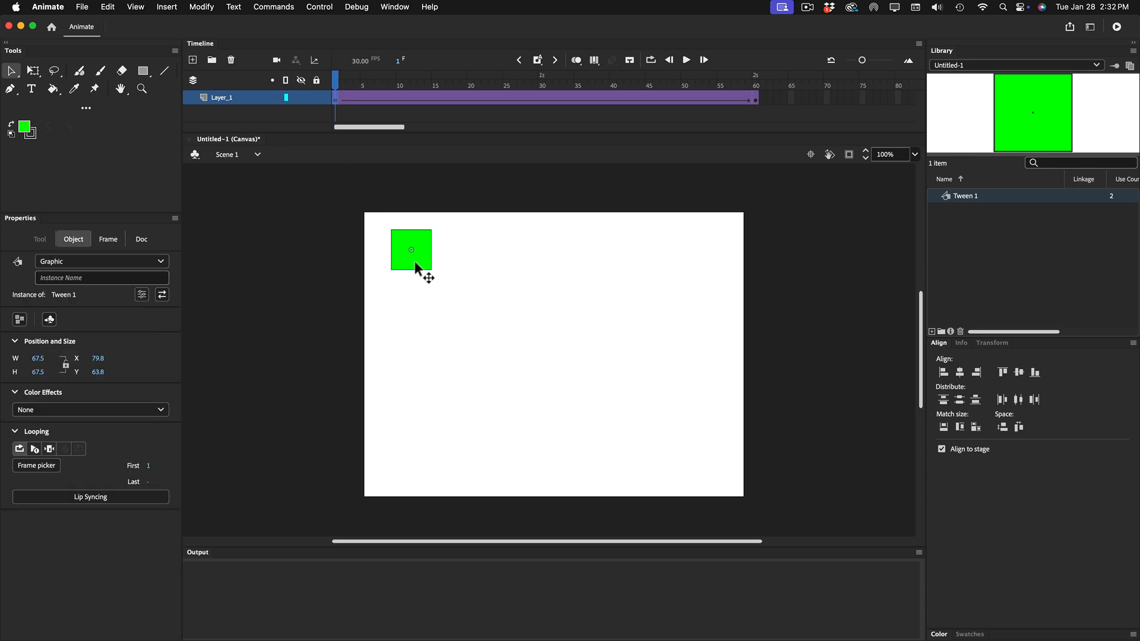
click(755, 100)
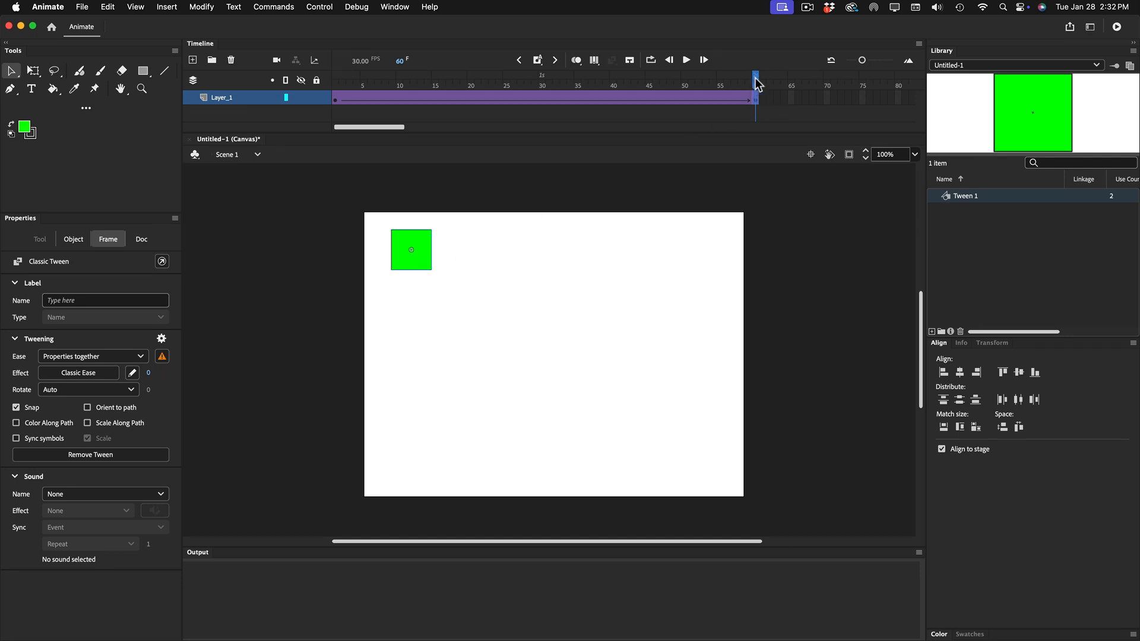
mouse_move(757, 84)
mouse_down()
mouse_move(386, 89)
mouse_move(757, 97)
mouse_up()
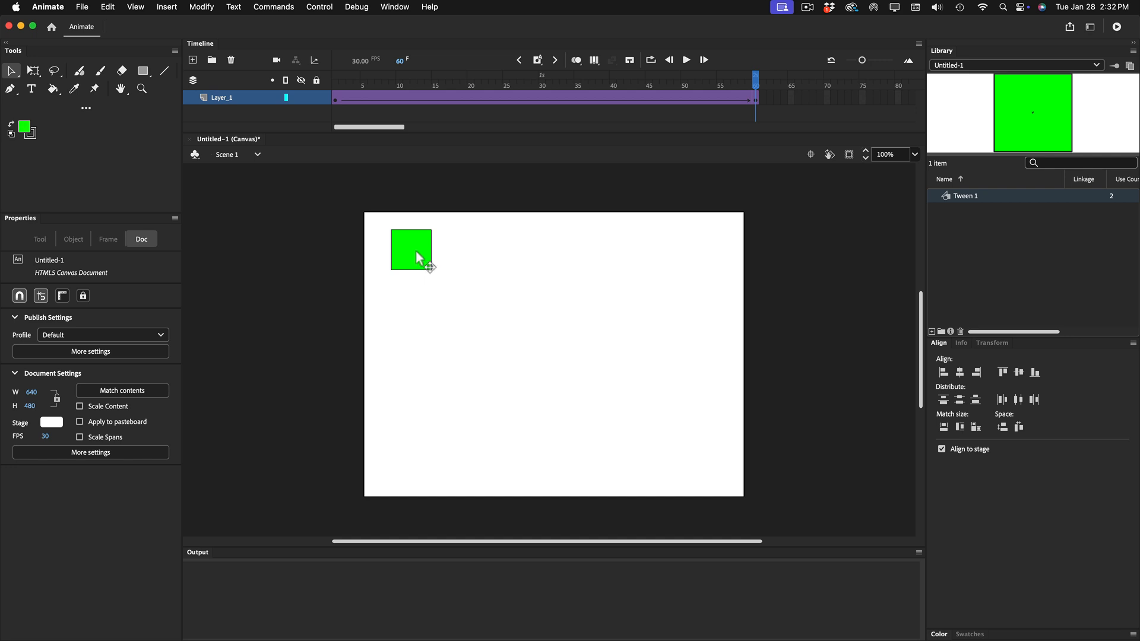
drag(415, 252, 714, 248)
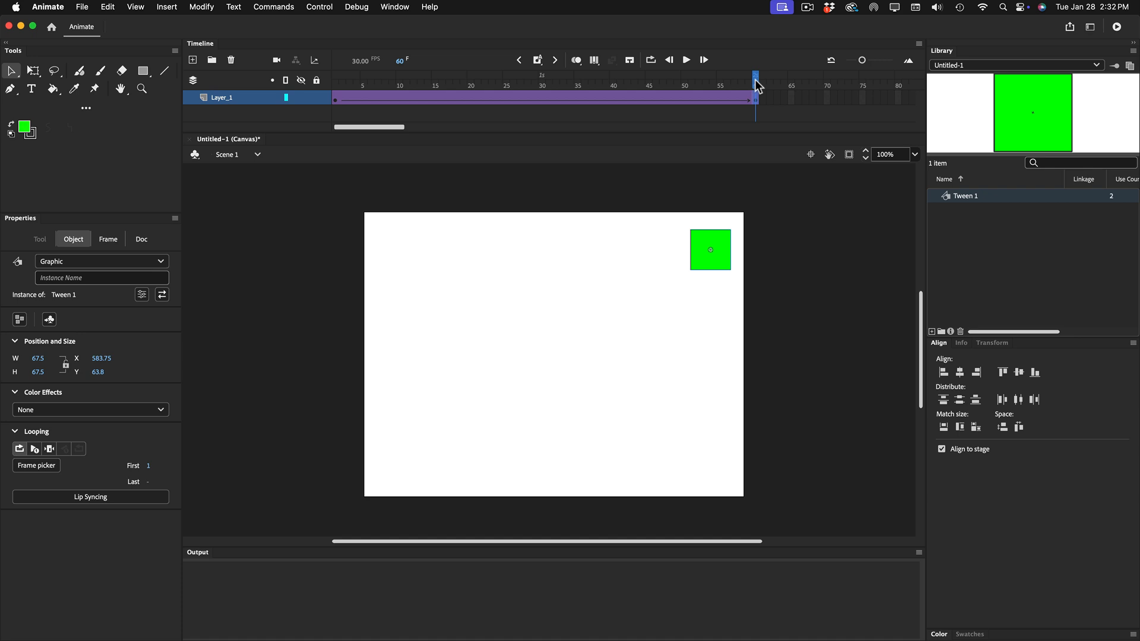
drag(756, 86, 264, 92)
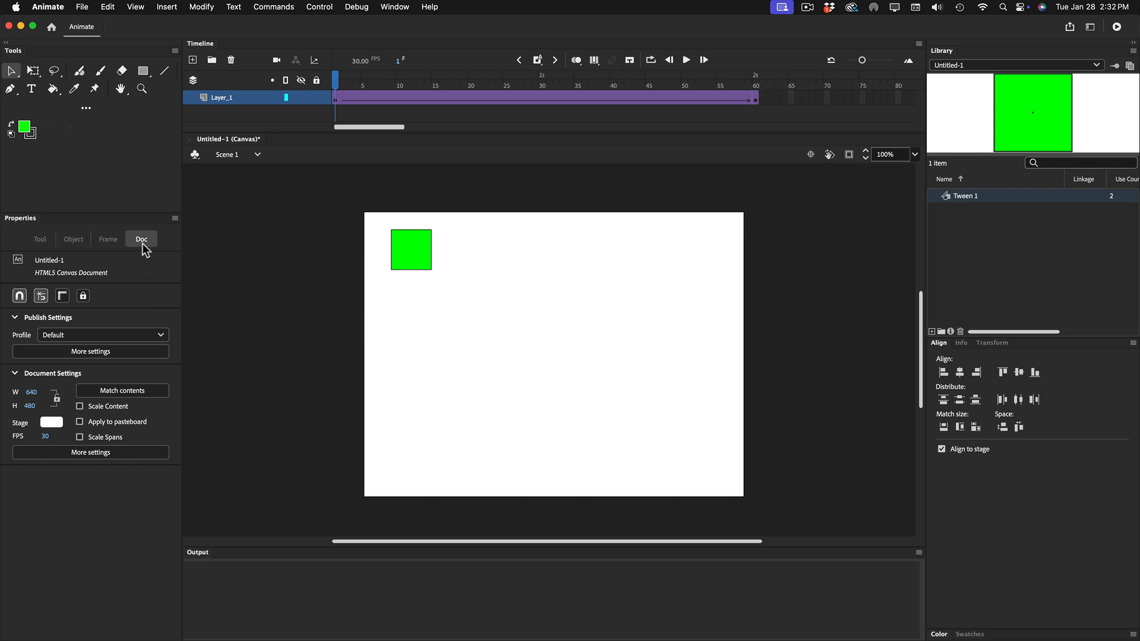
Set the stage background color to light gray and test the animation in the browser.
click(51, 422)
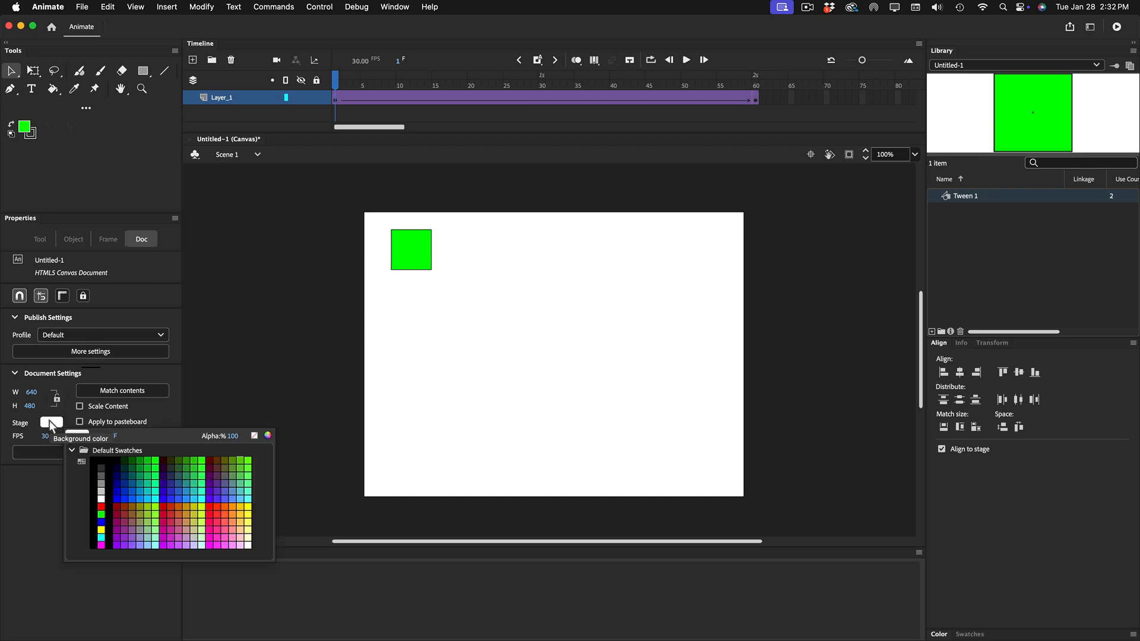
click(104, 492)
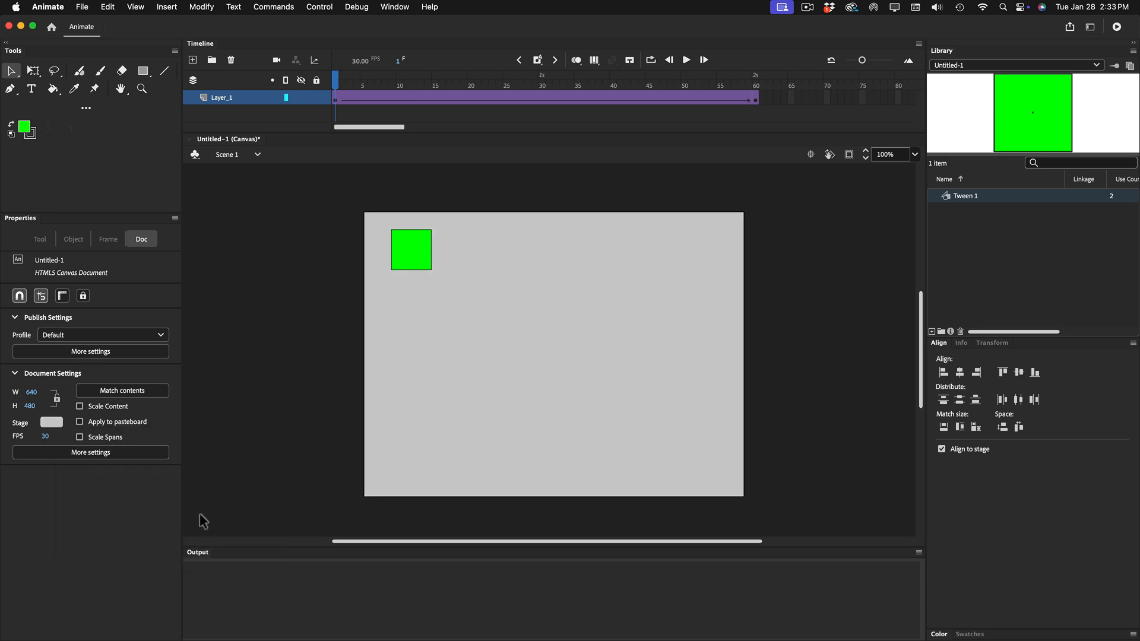
key(super+Return)
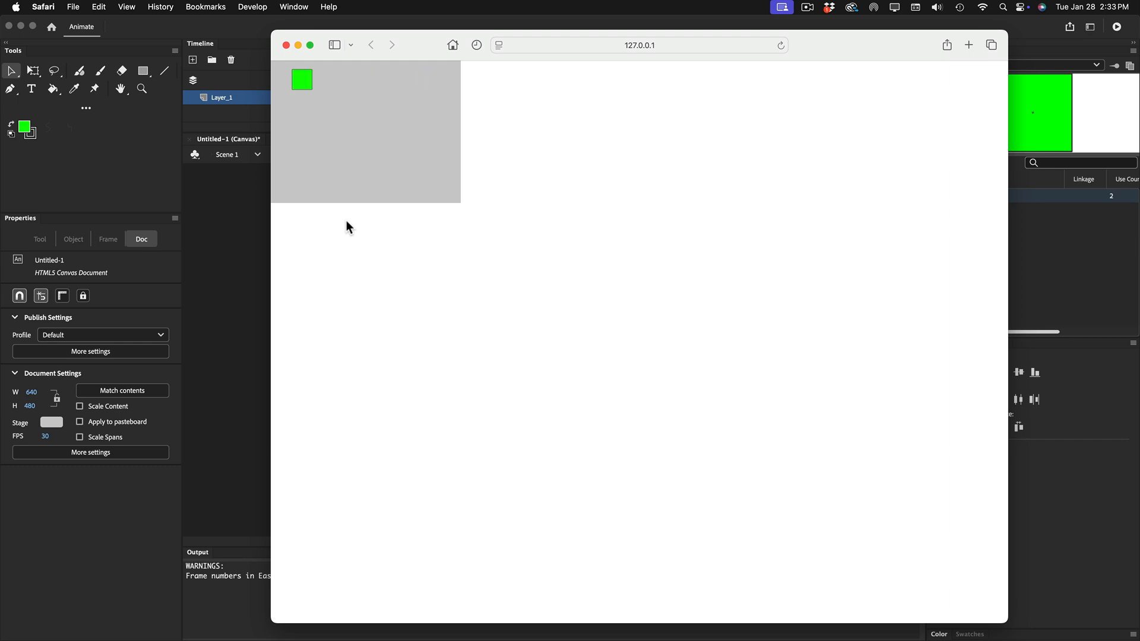
click(286, 45)
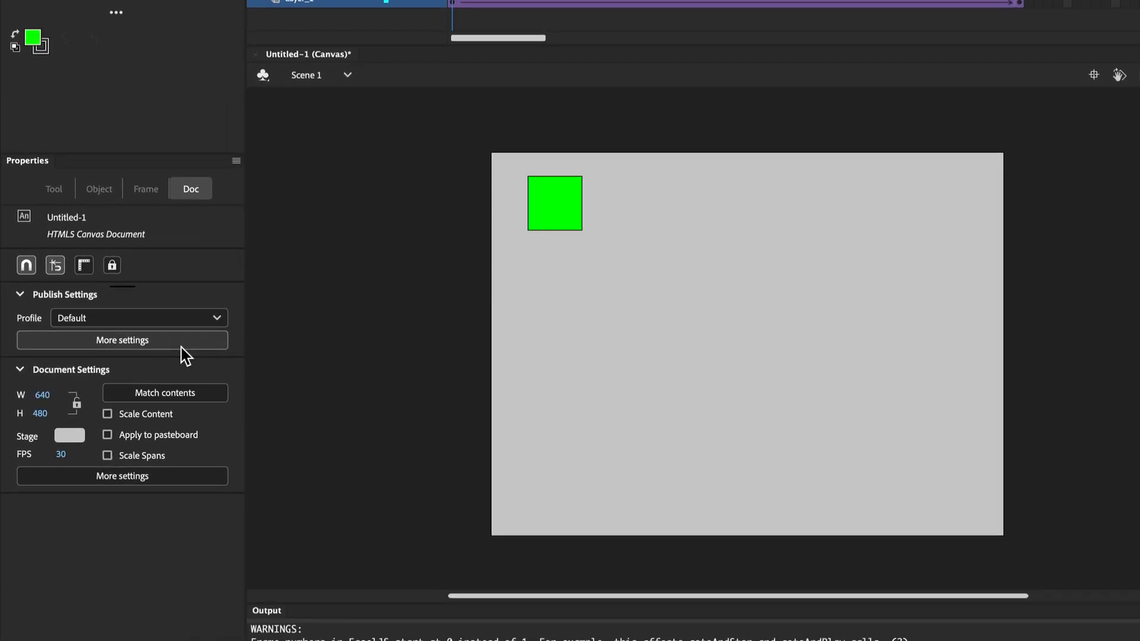
Enable Center stage with the Both option in the publish settings.
click(185, 341)
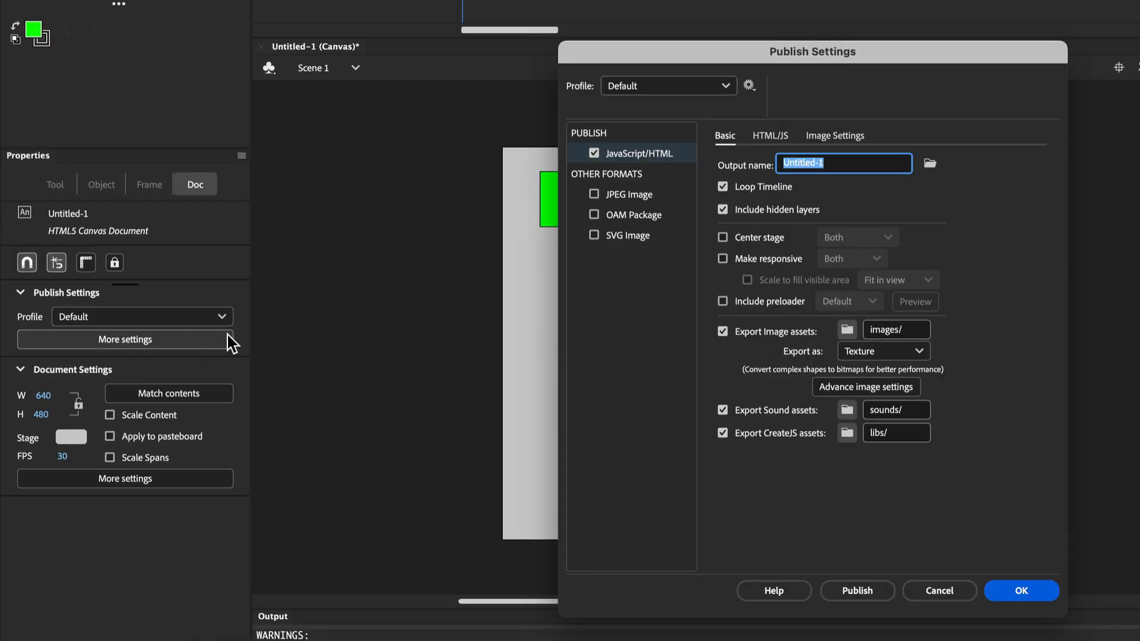
click(719, 236)
click(856, 236)
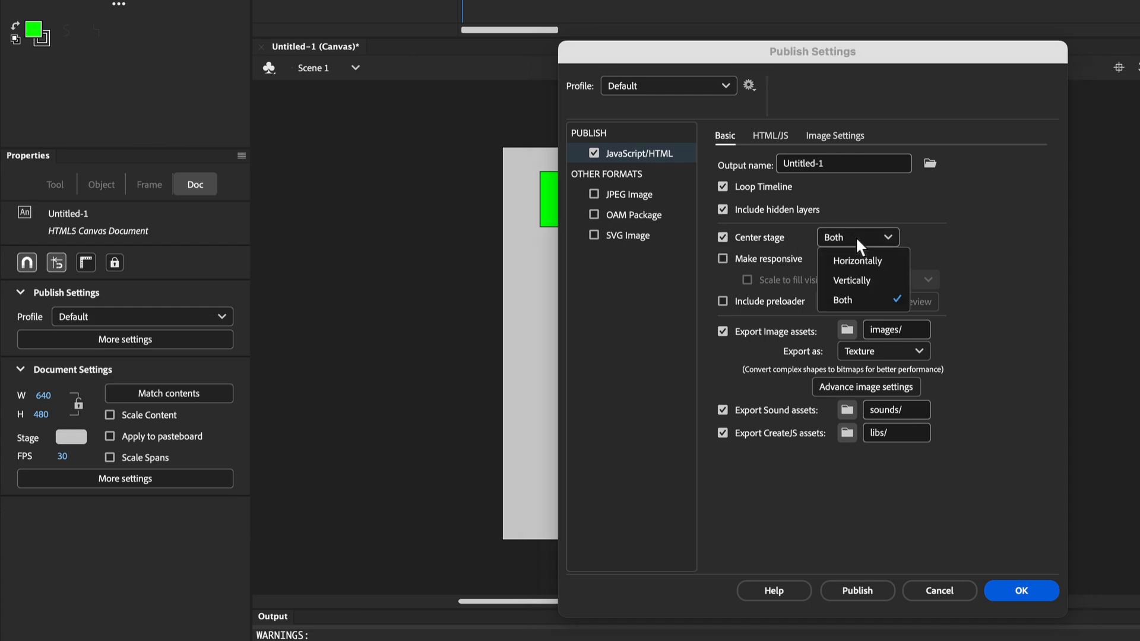
click(856, 237)
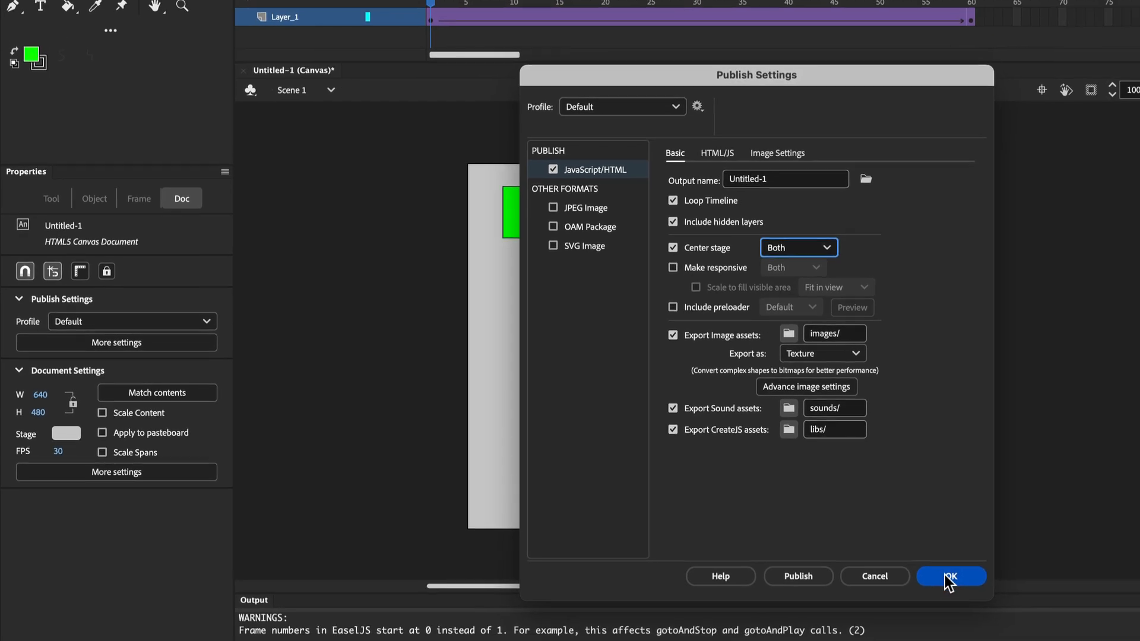
click(948, 576)
Test the animation in the browser again, inspect the full page address, and close the browser window.
key(super+Return)
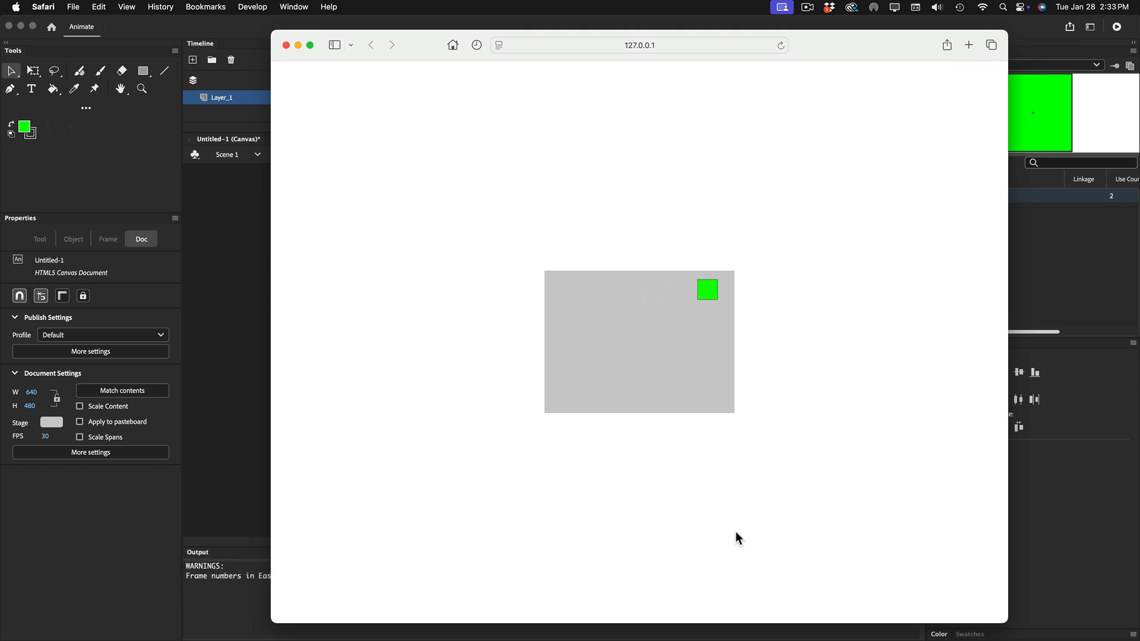
click(642, 48)
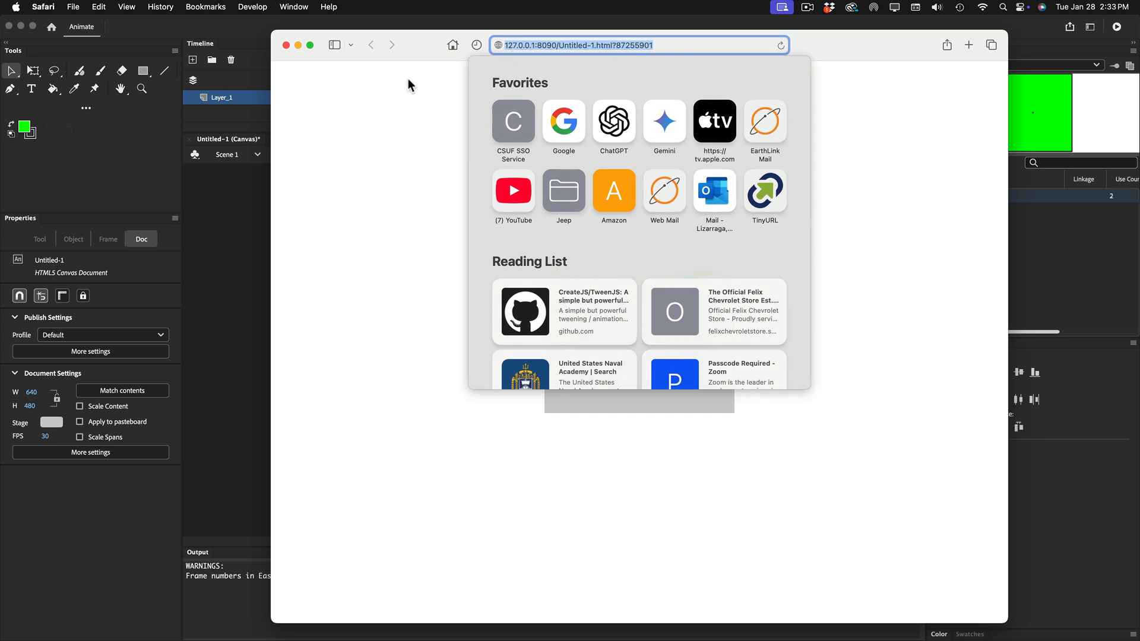
click(285, 45)
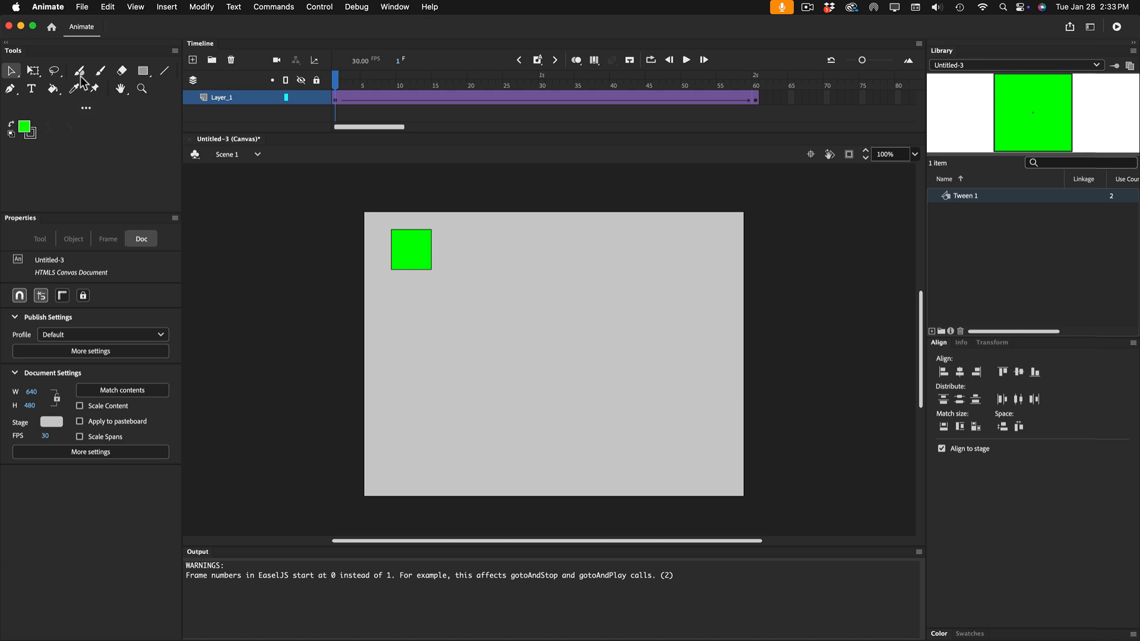
Start saving the document to the Desktop and create a new folder there named animation.
click(79, 7)
click(94, 117)
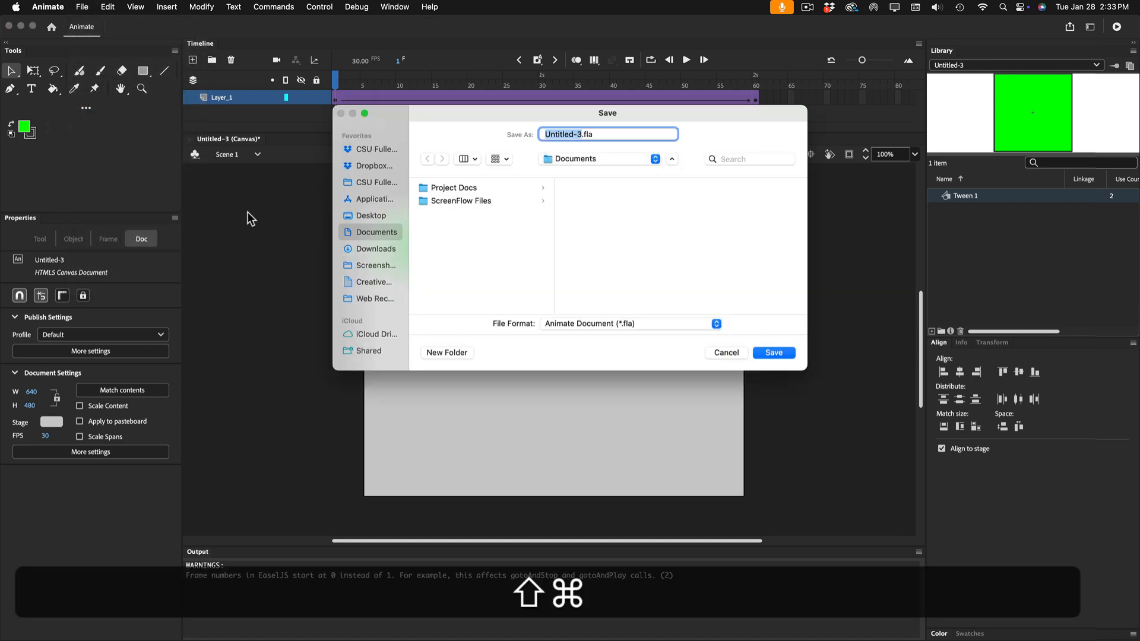
key(shift+super+d)
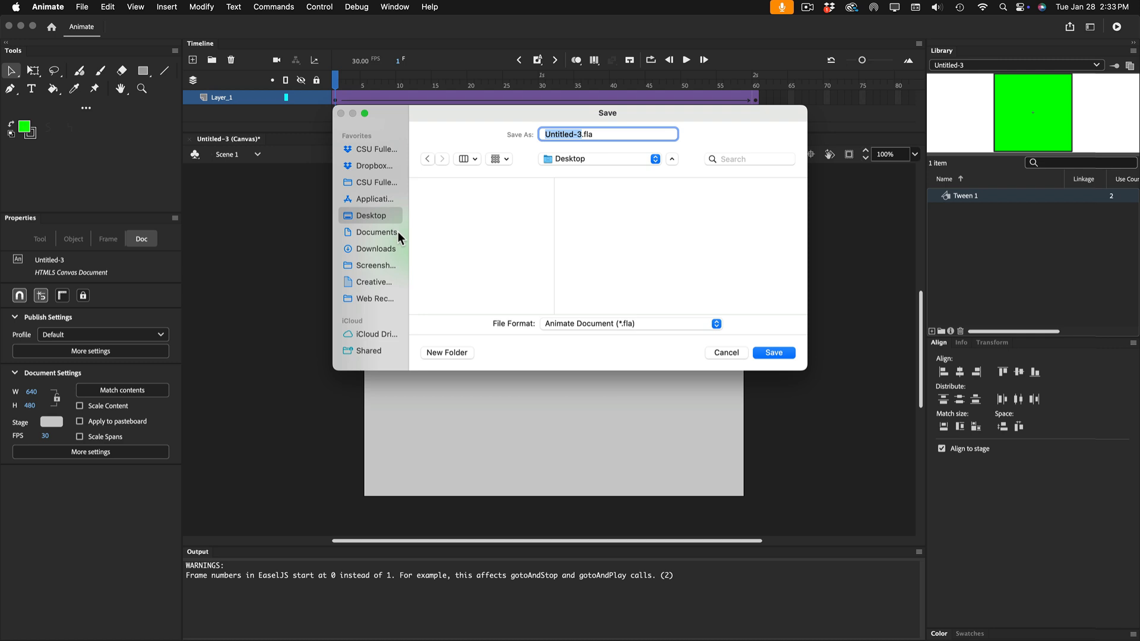
click(447, 353)
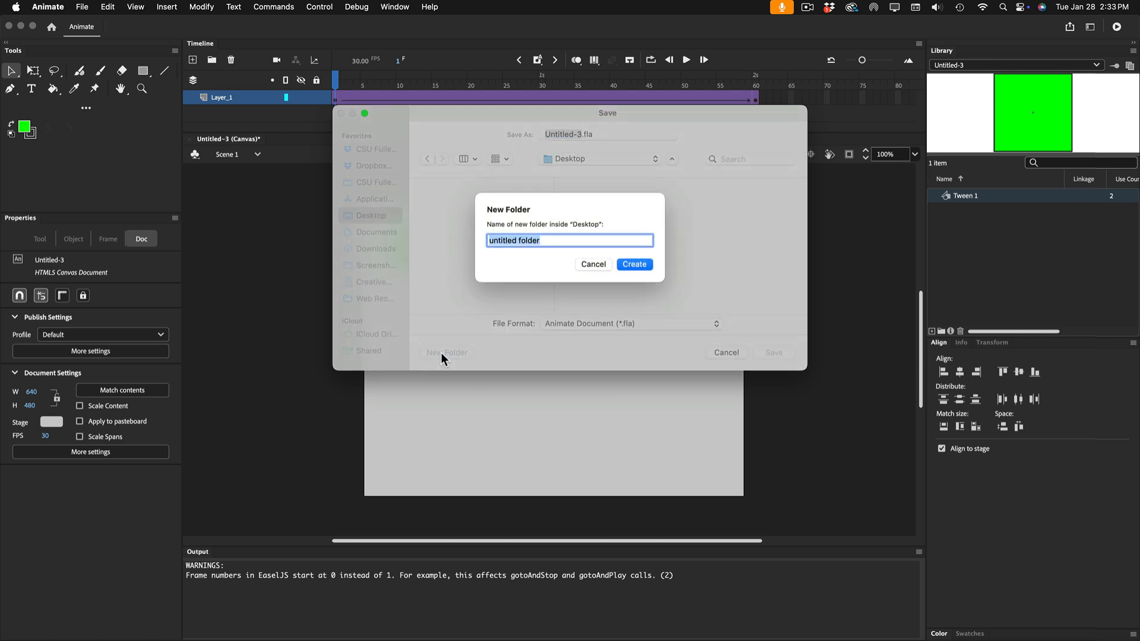
text(animat)
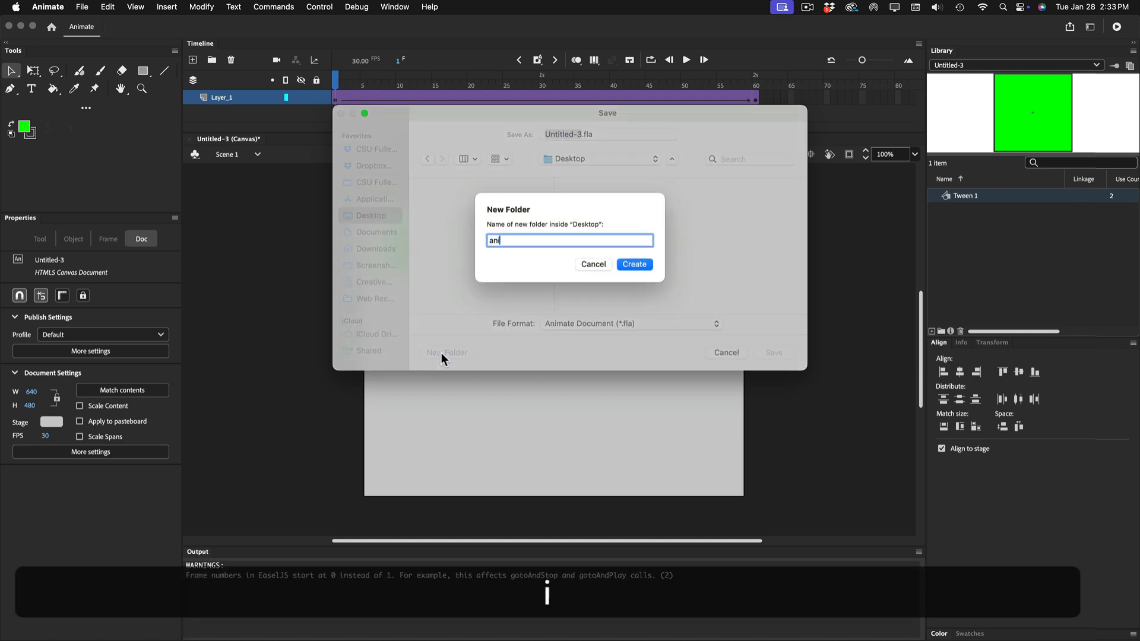
text(ion)
click(626, 265)
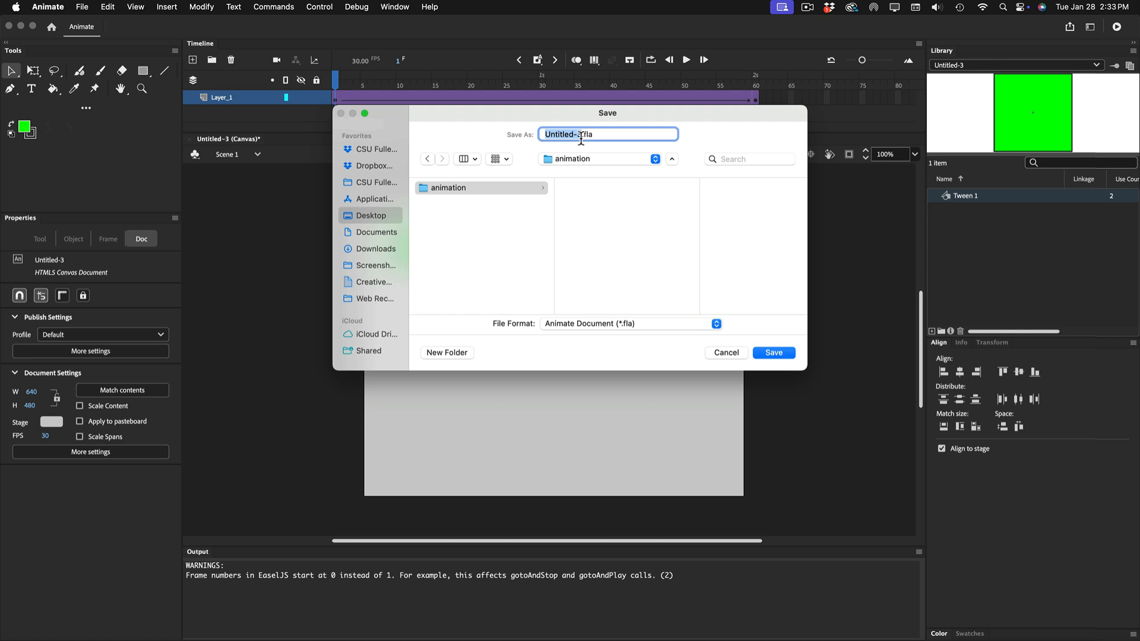
Save the document as animation.fla in the animation folder.
text(anima)
text(tion)
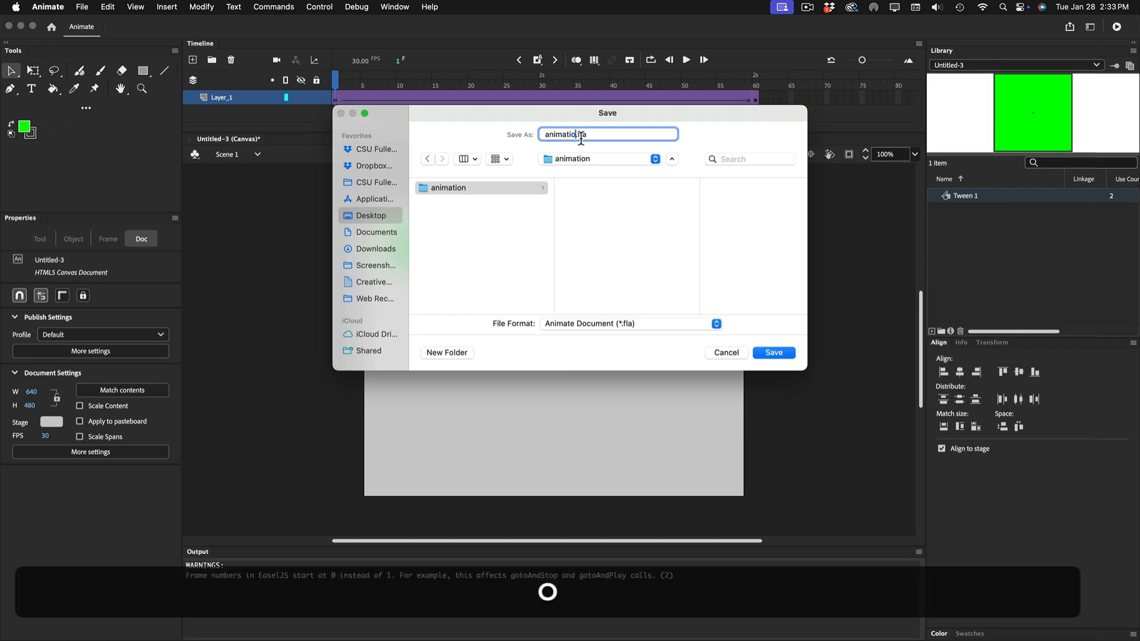
click(771, 353)
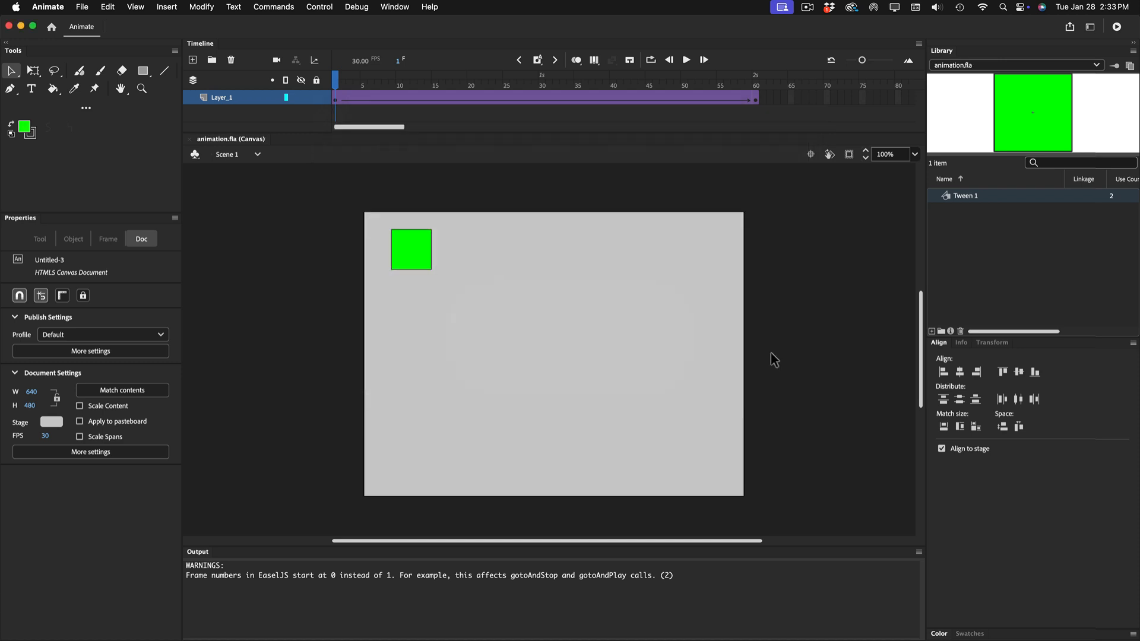